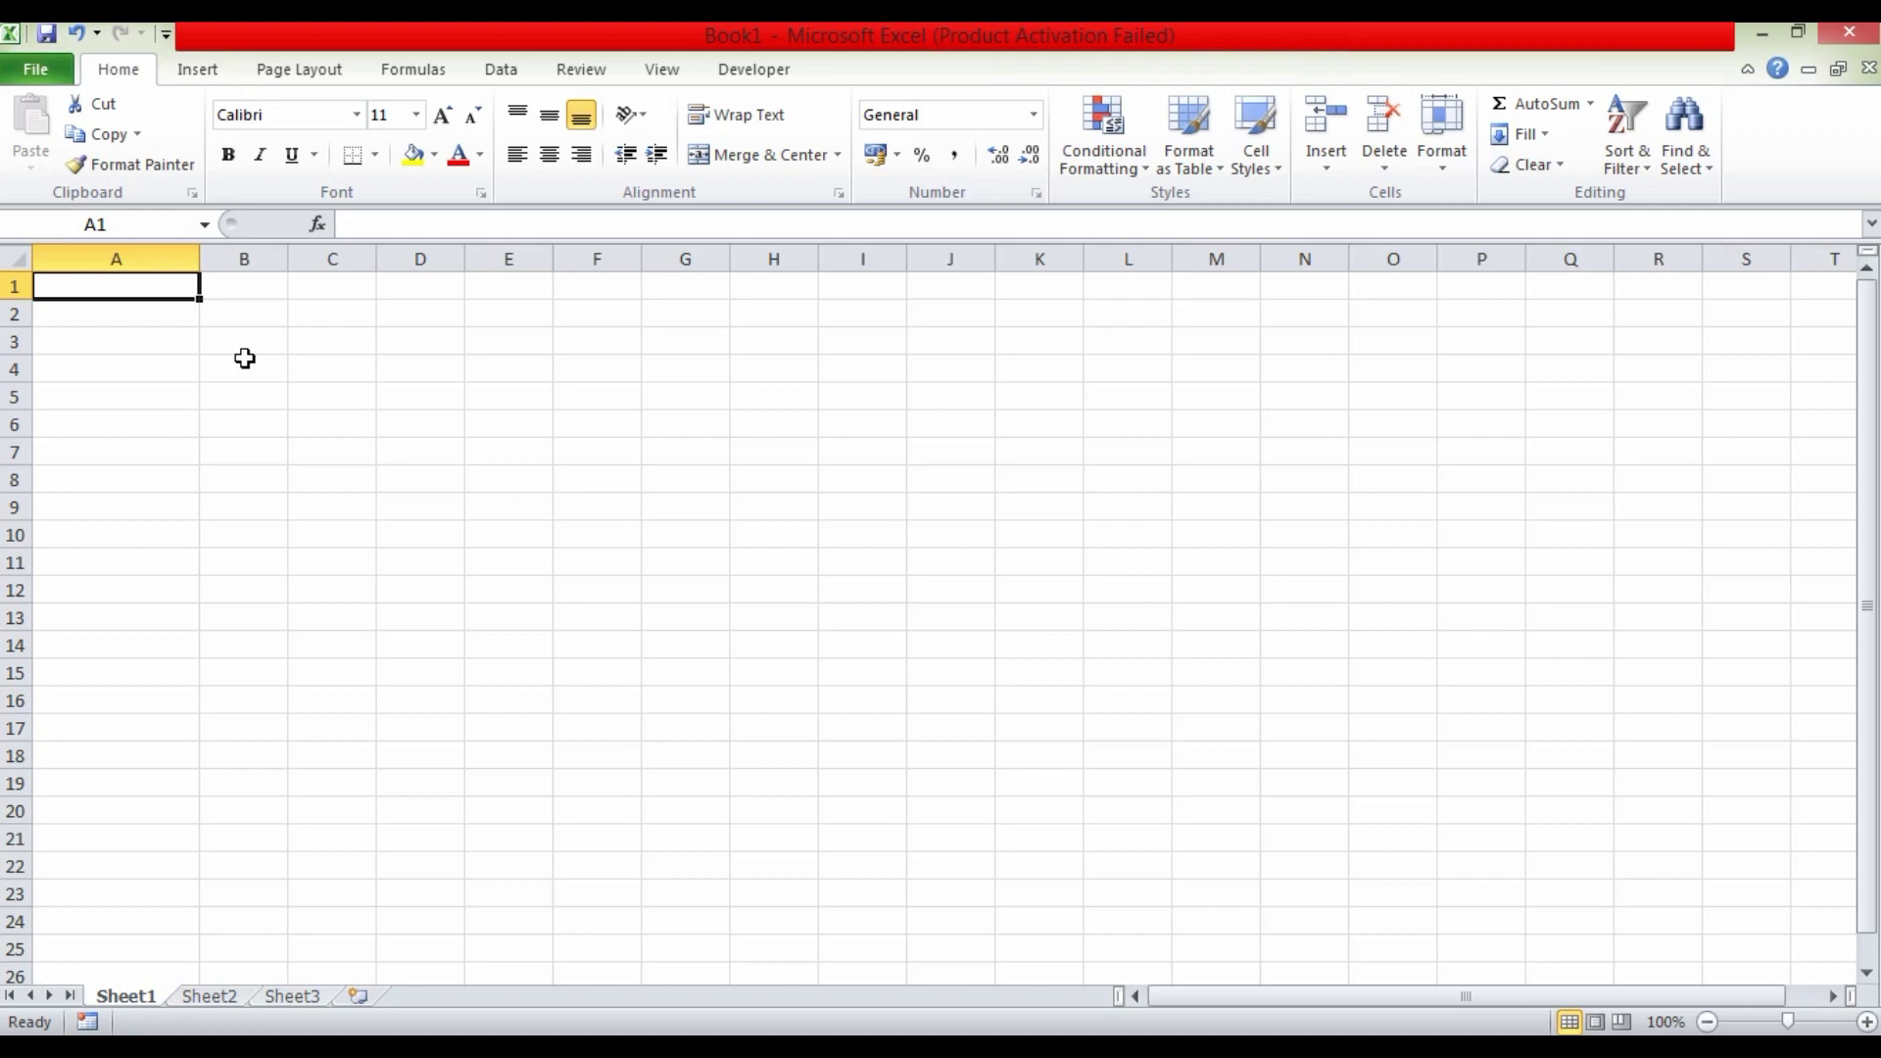
Step: Enter the labels Business Name, URL and Title into A1 through A3
text(Business )
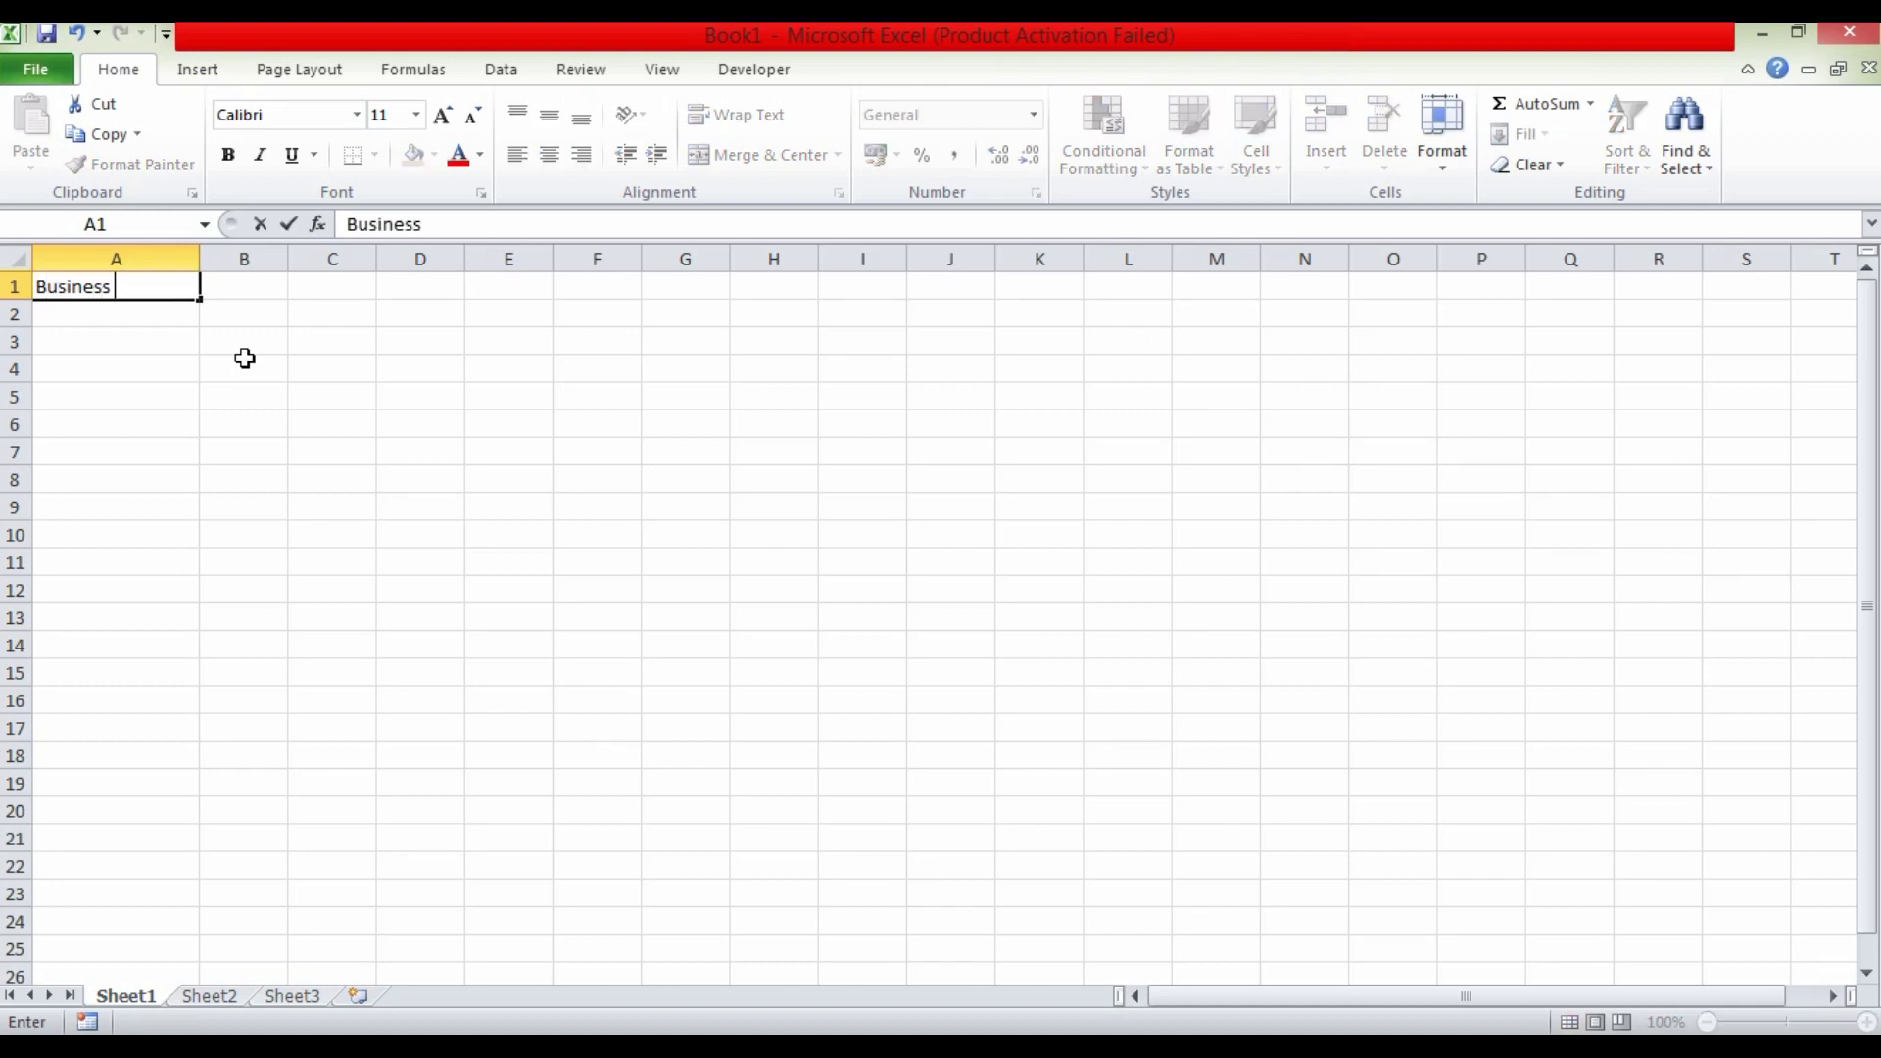
text(Name)
key(Return)
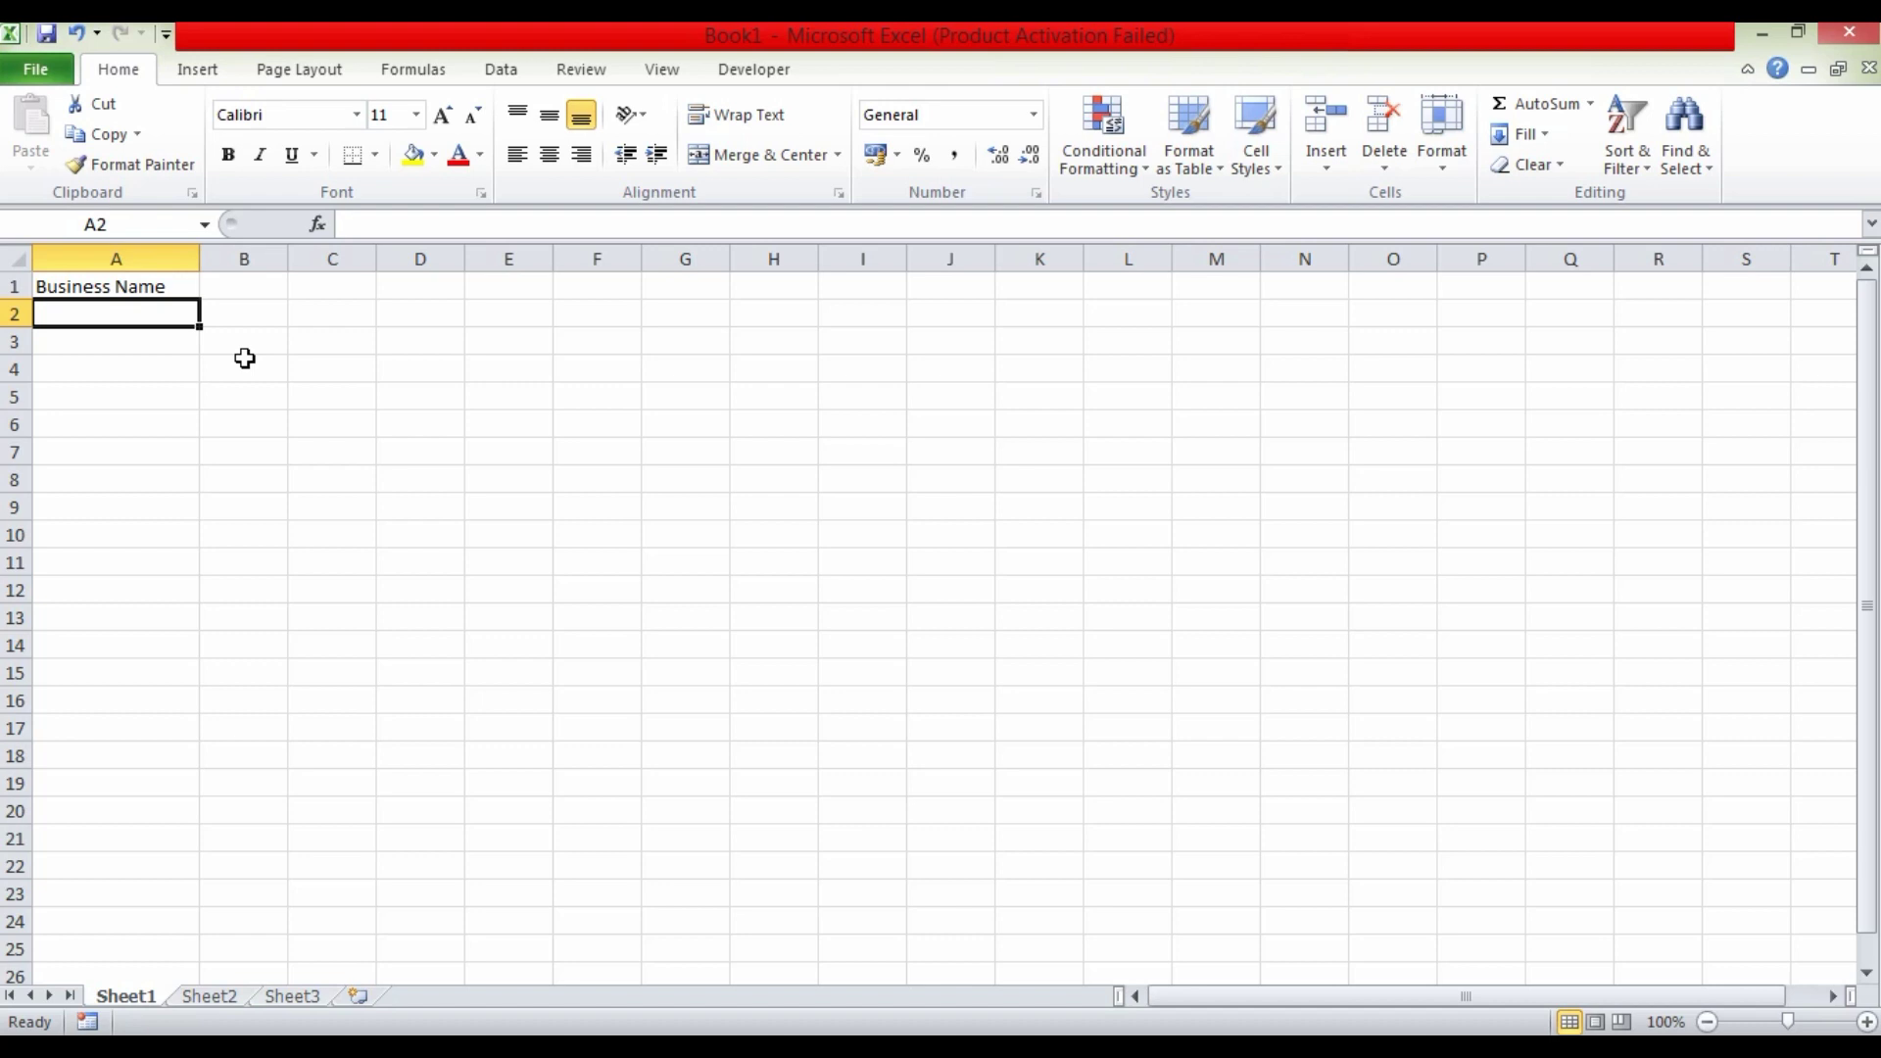
text(URL)
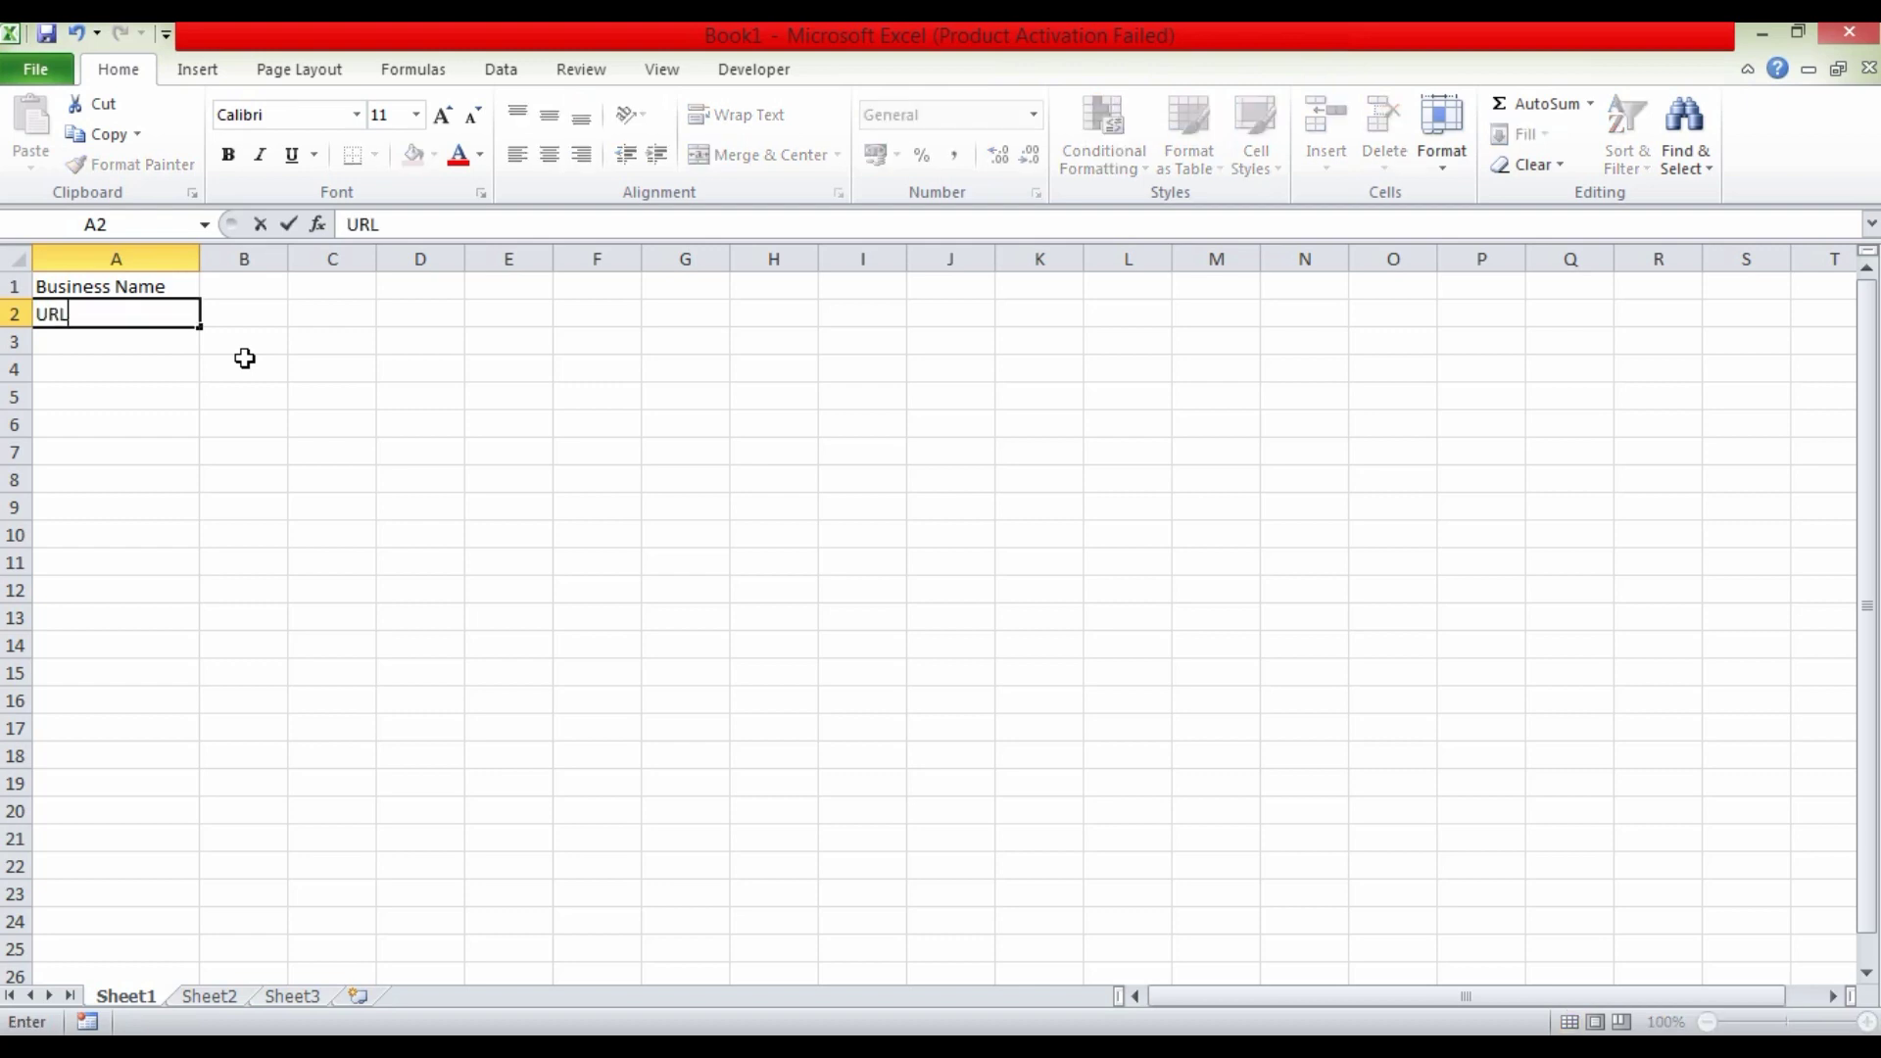
key(Return)
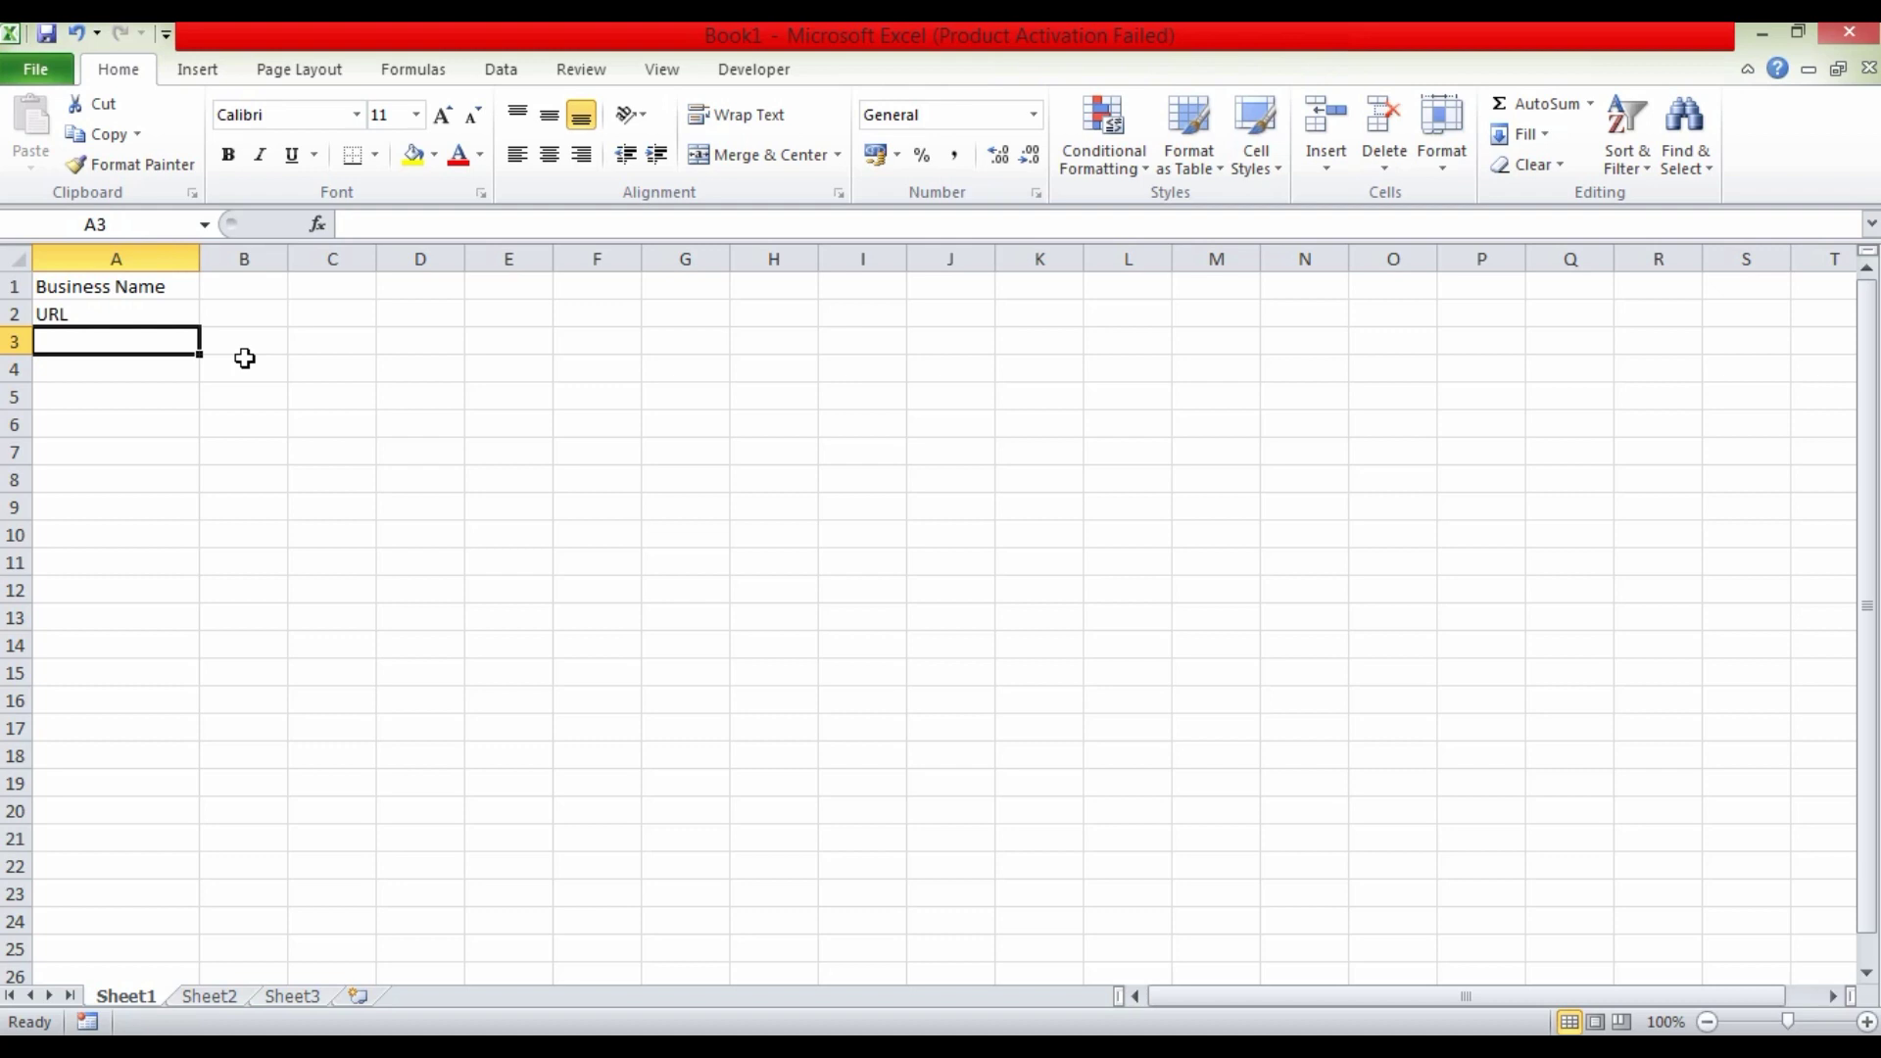
text(Title)
key(Return)
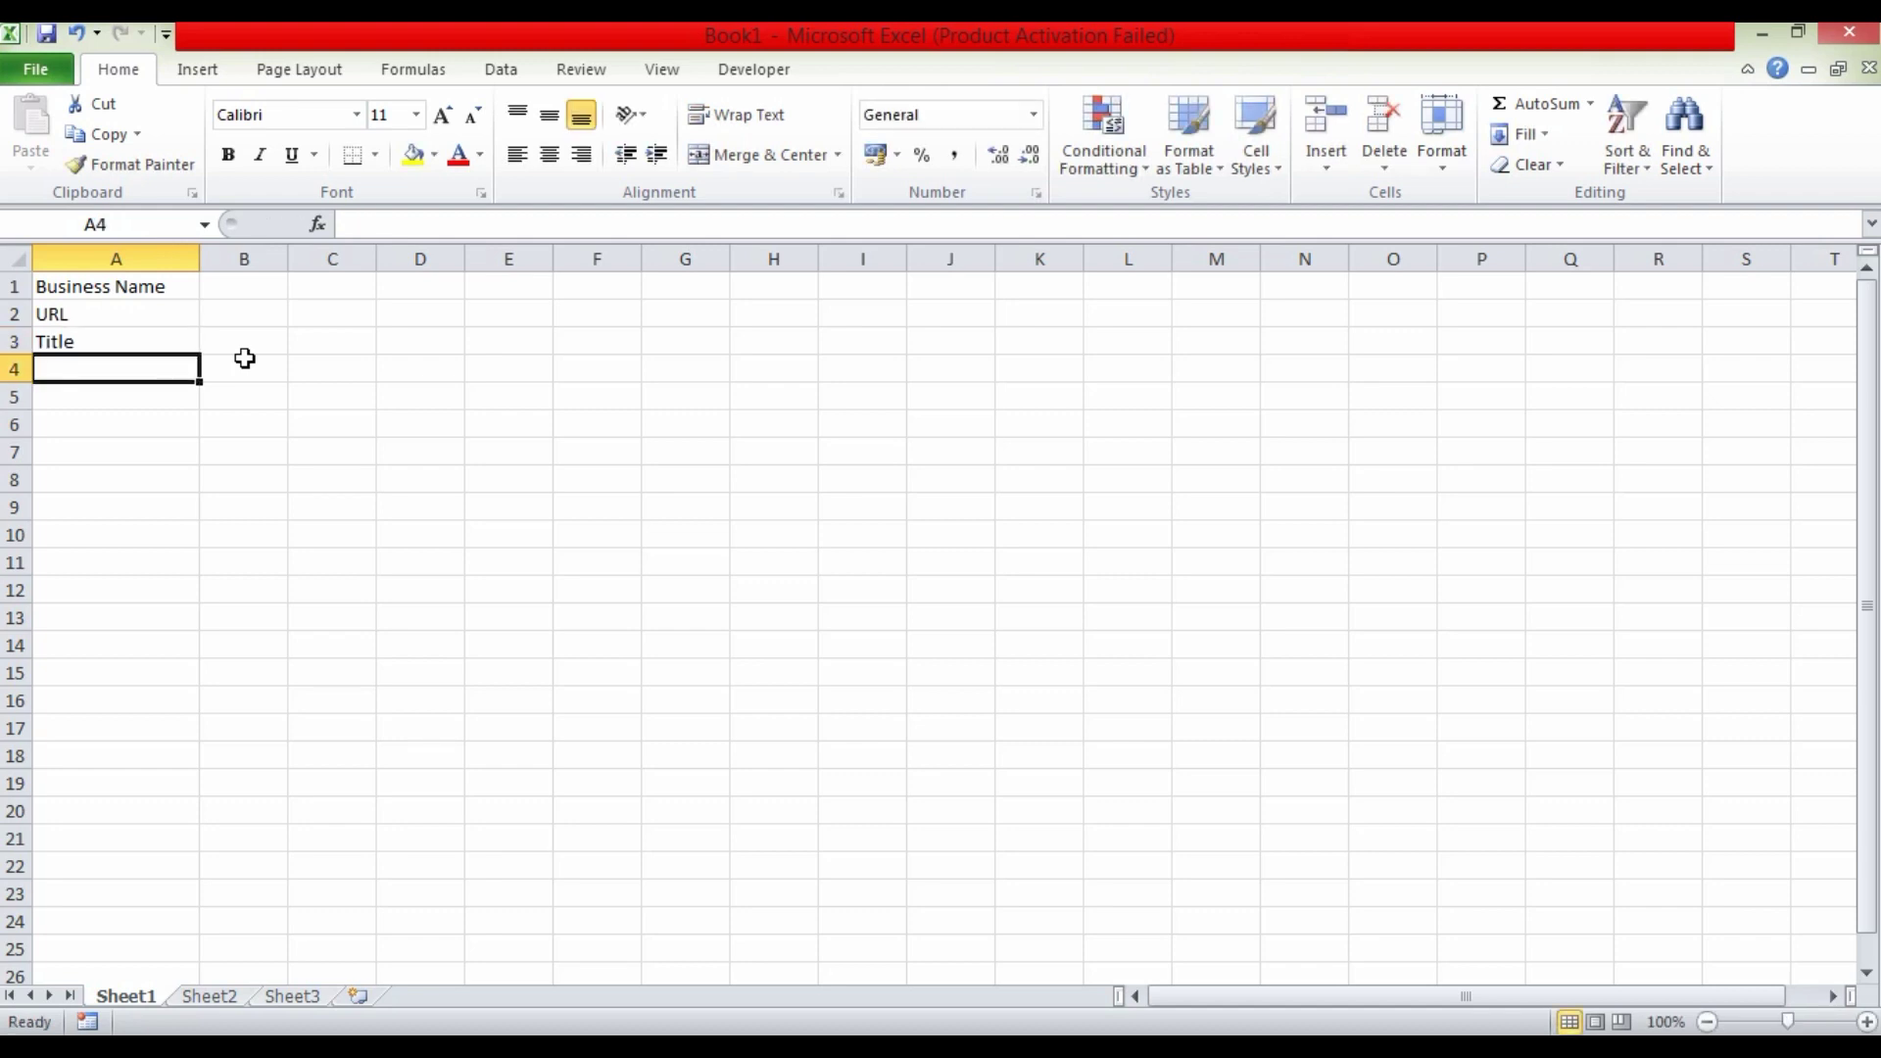
Step: Enter Desc, Keywords and Platform into A4 through A6, leaving row 7 blank
text(De)
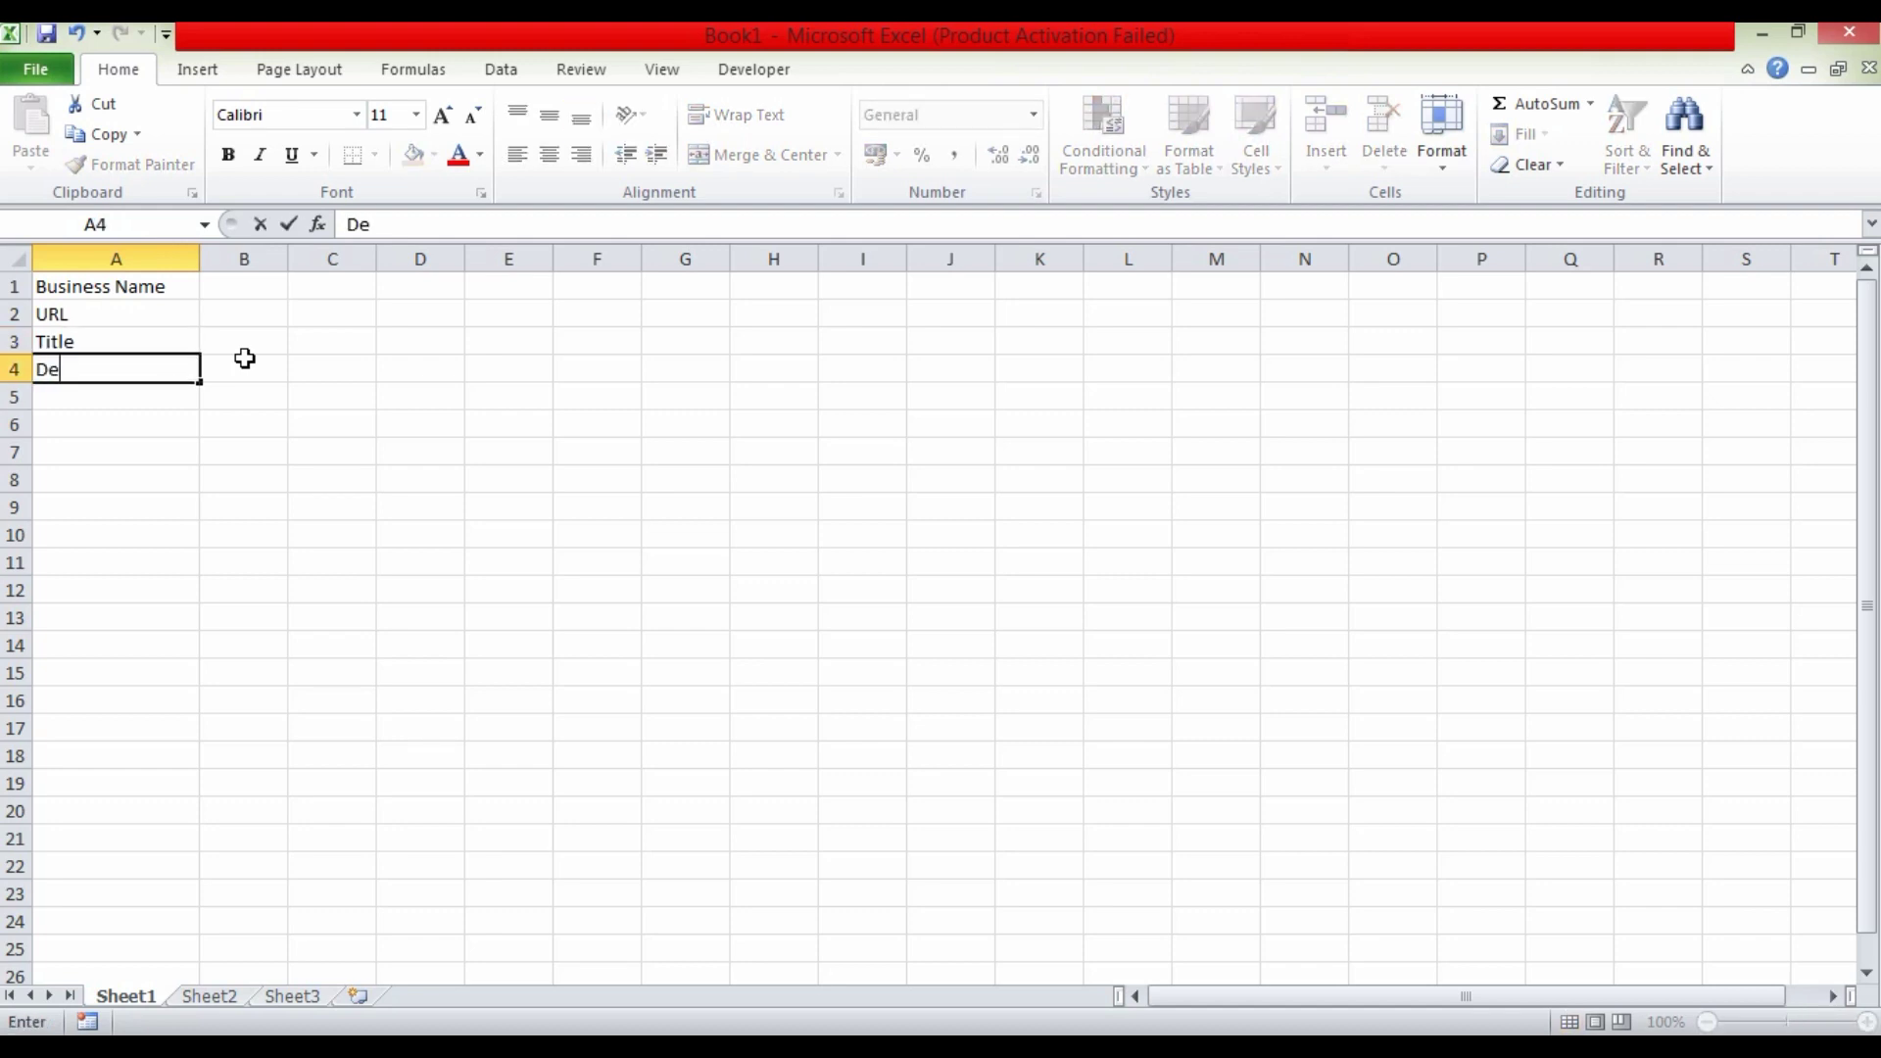
text(sc)
key(Return)
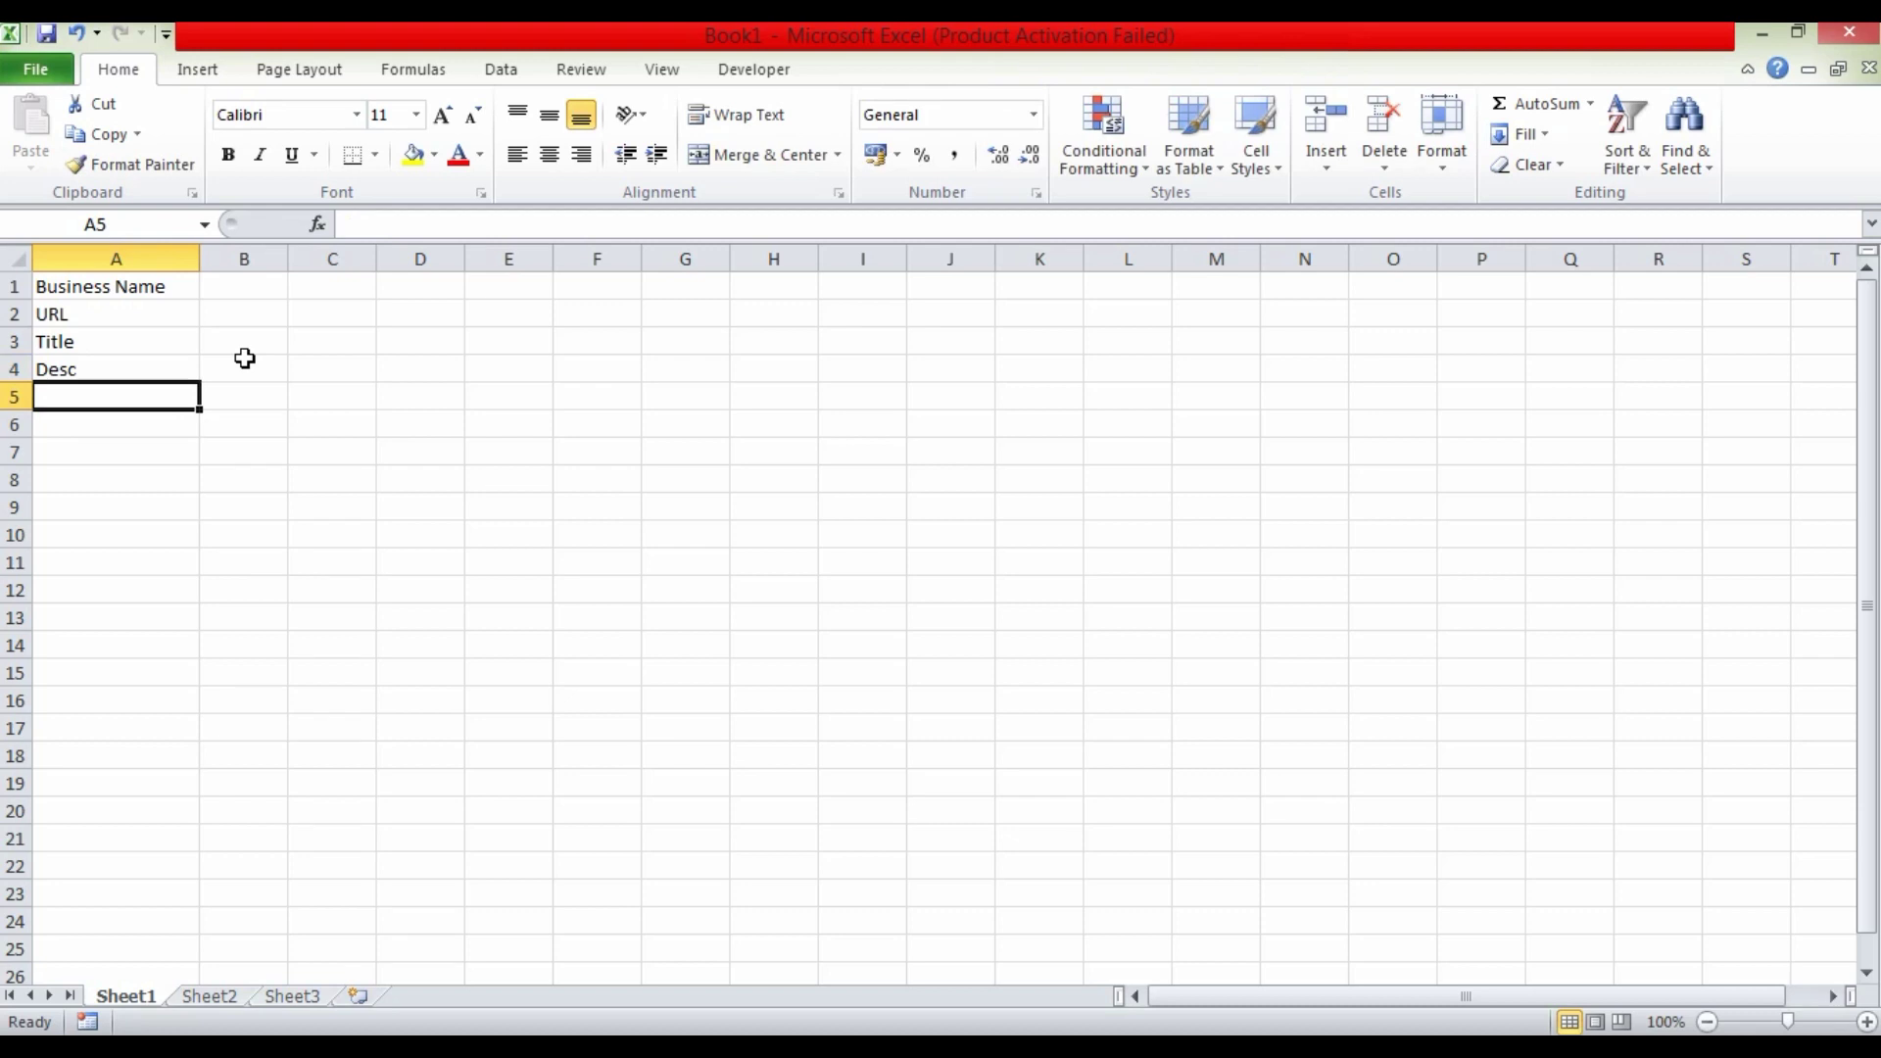
text(Keyword)
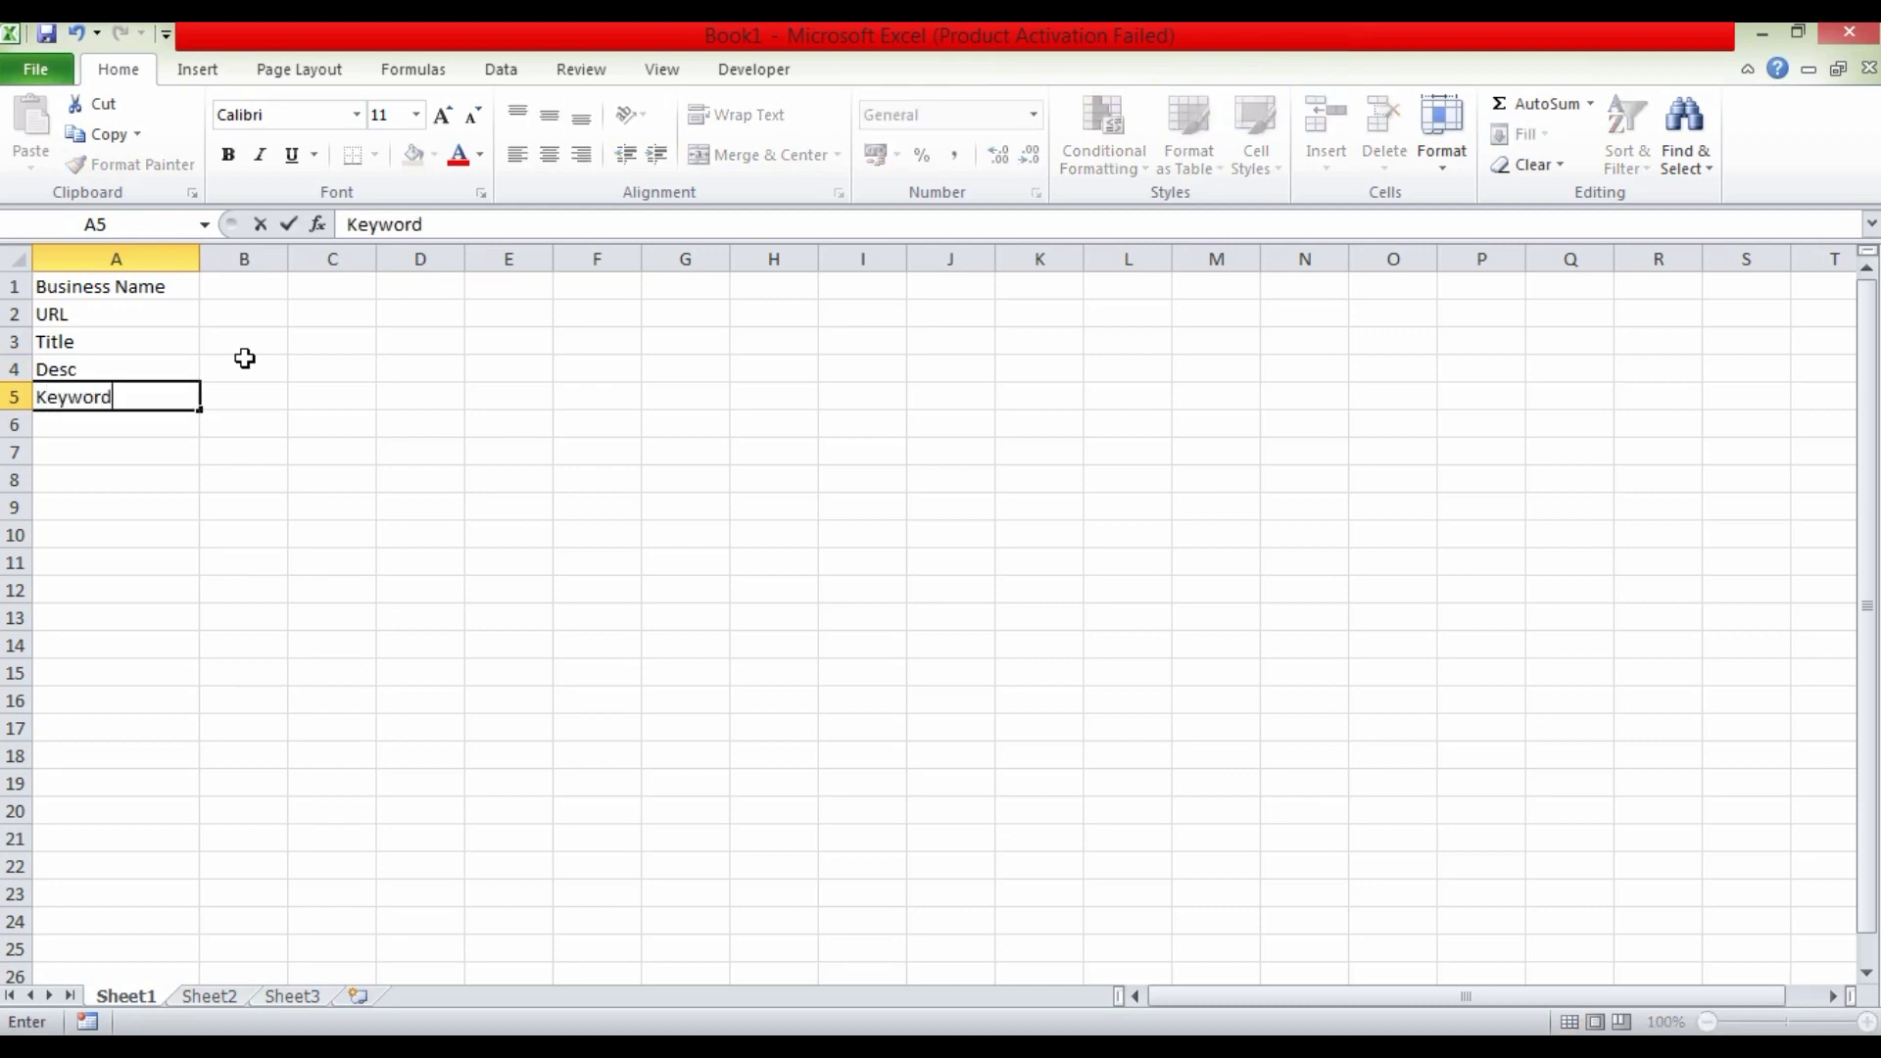
text(s)
key(Return)
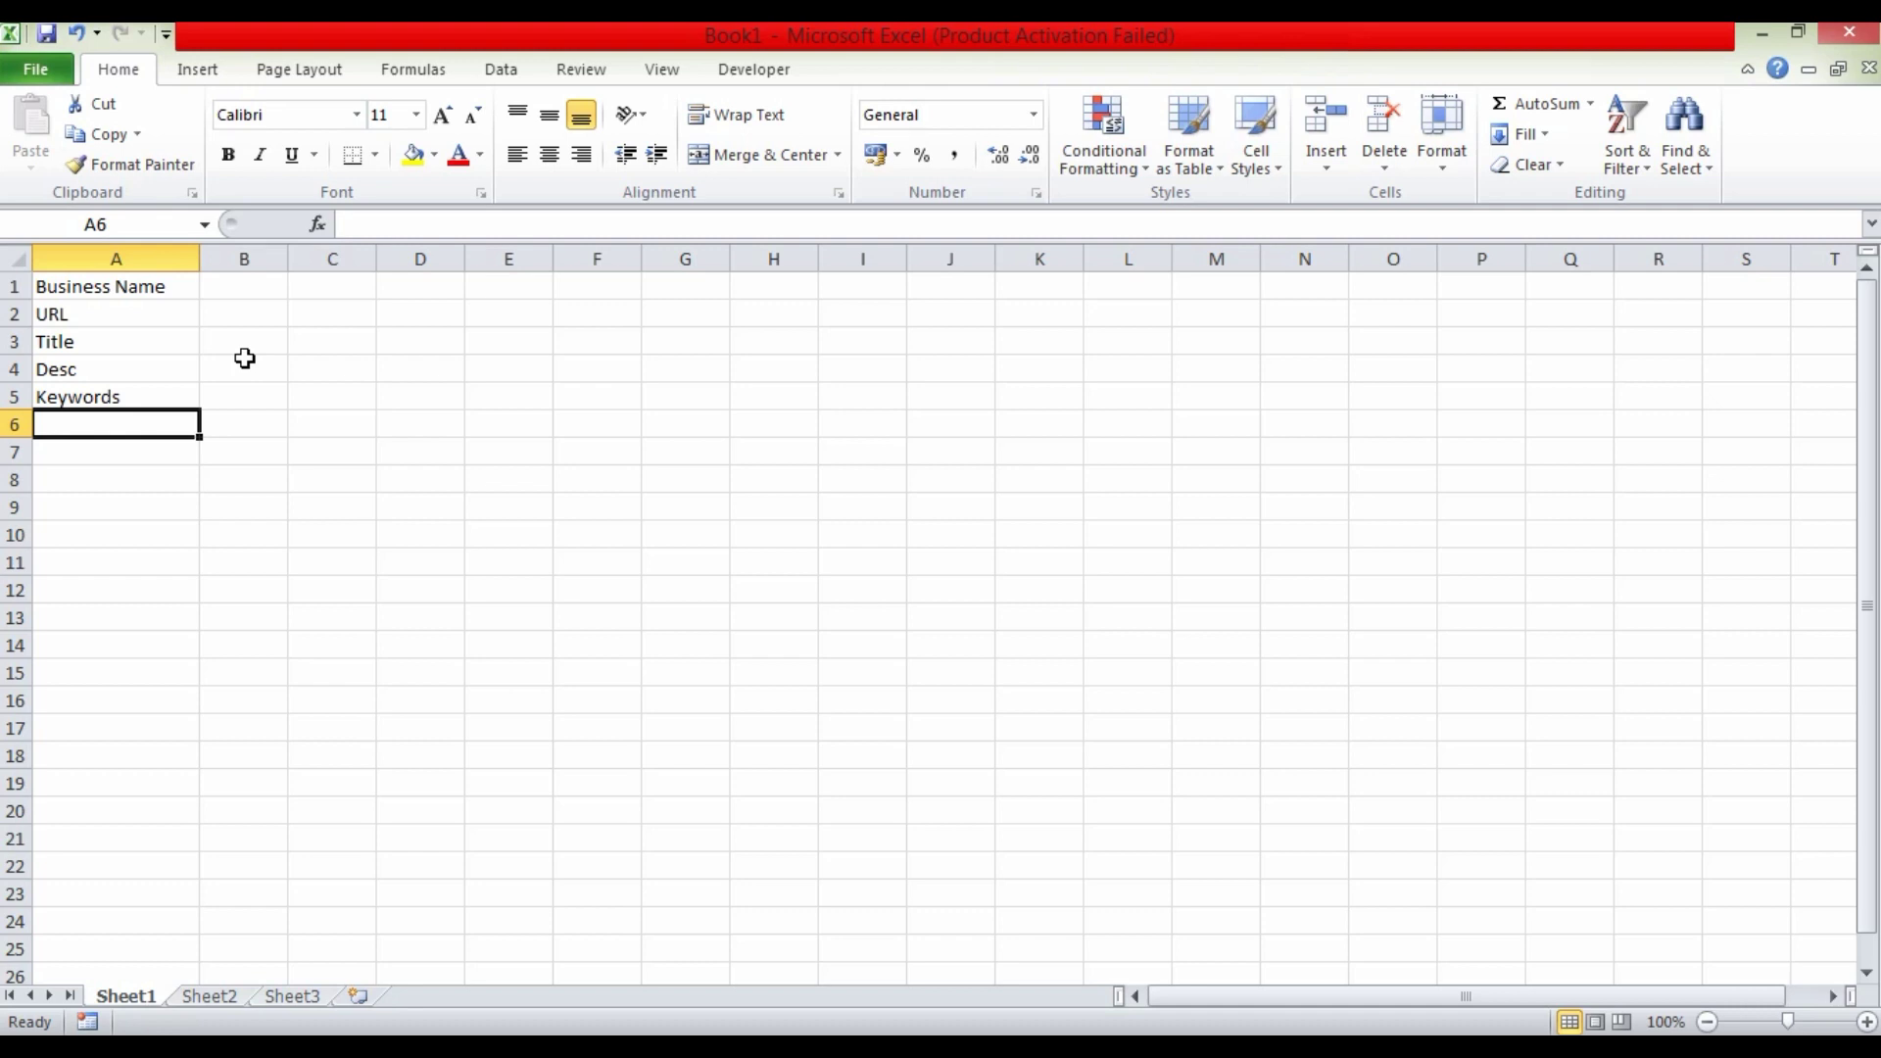
text(Platform)
key(Return)
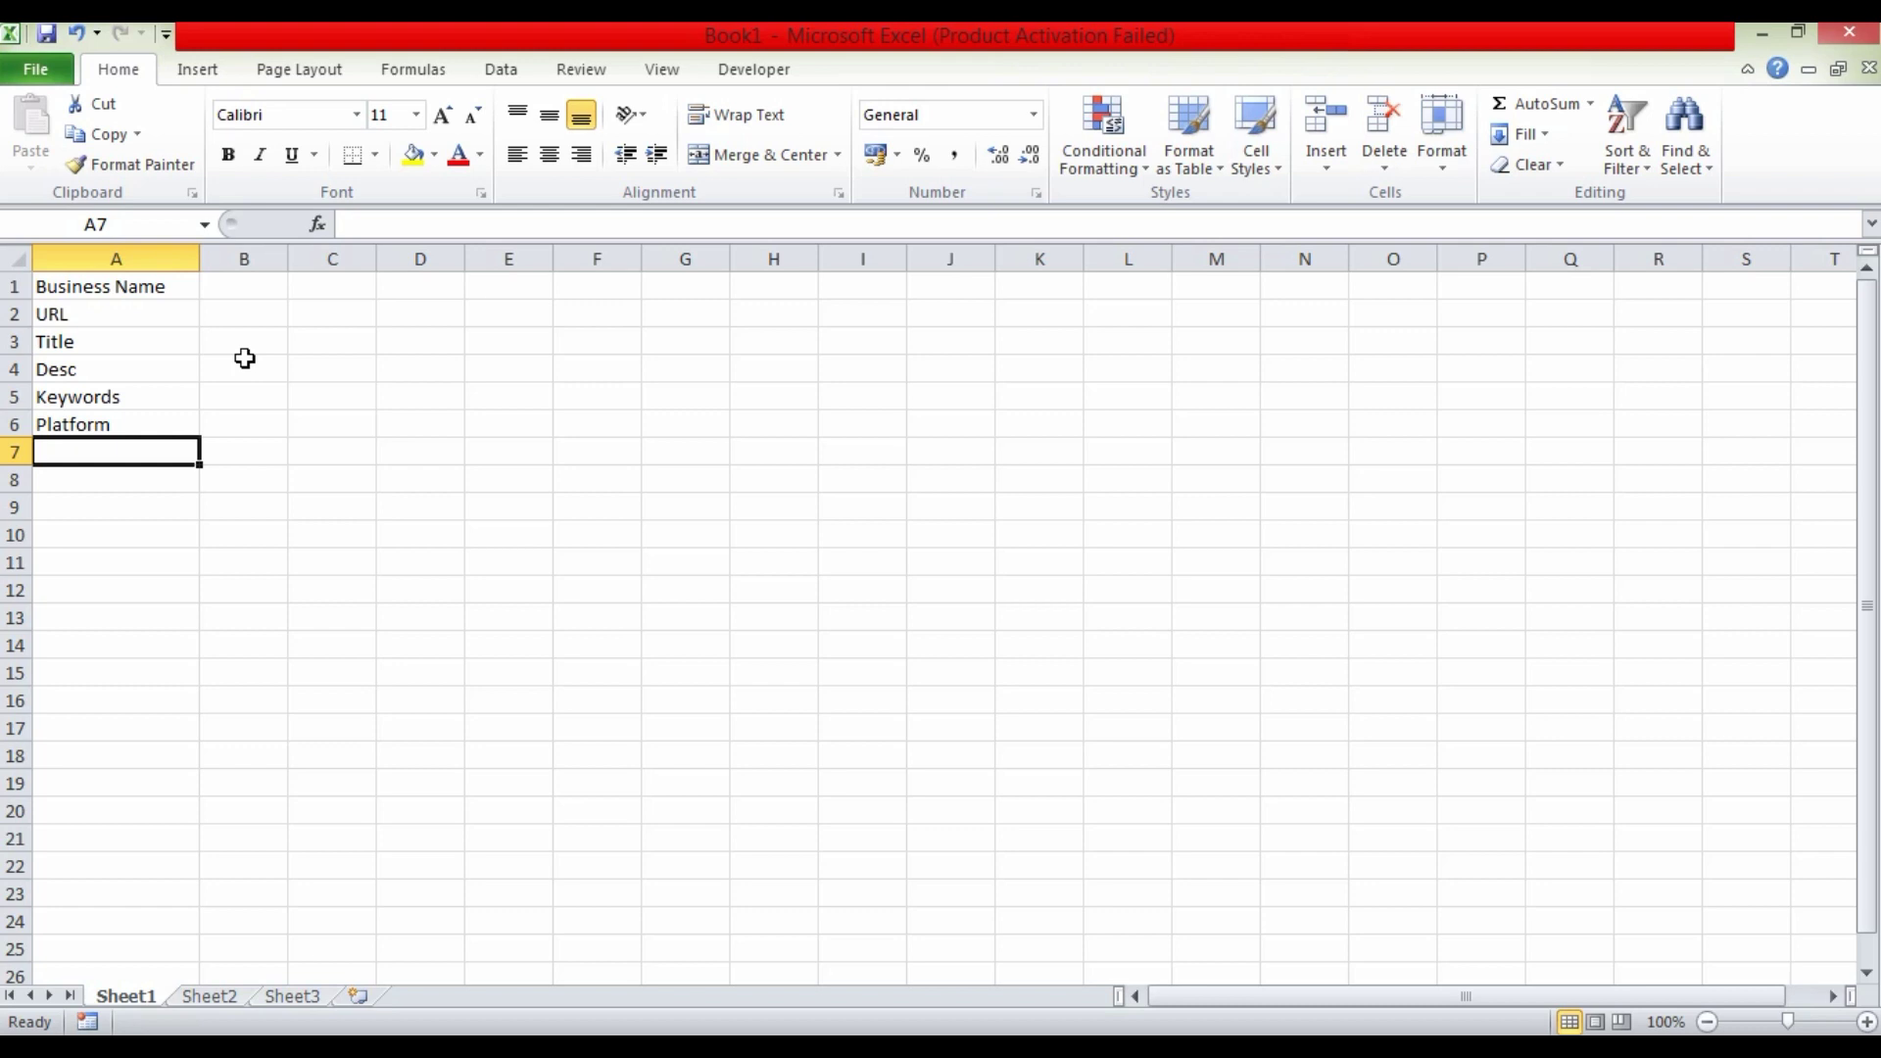
key(Down)
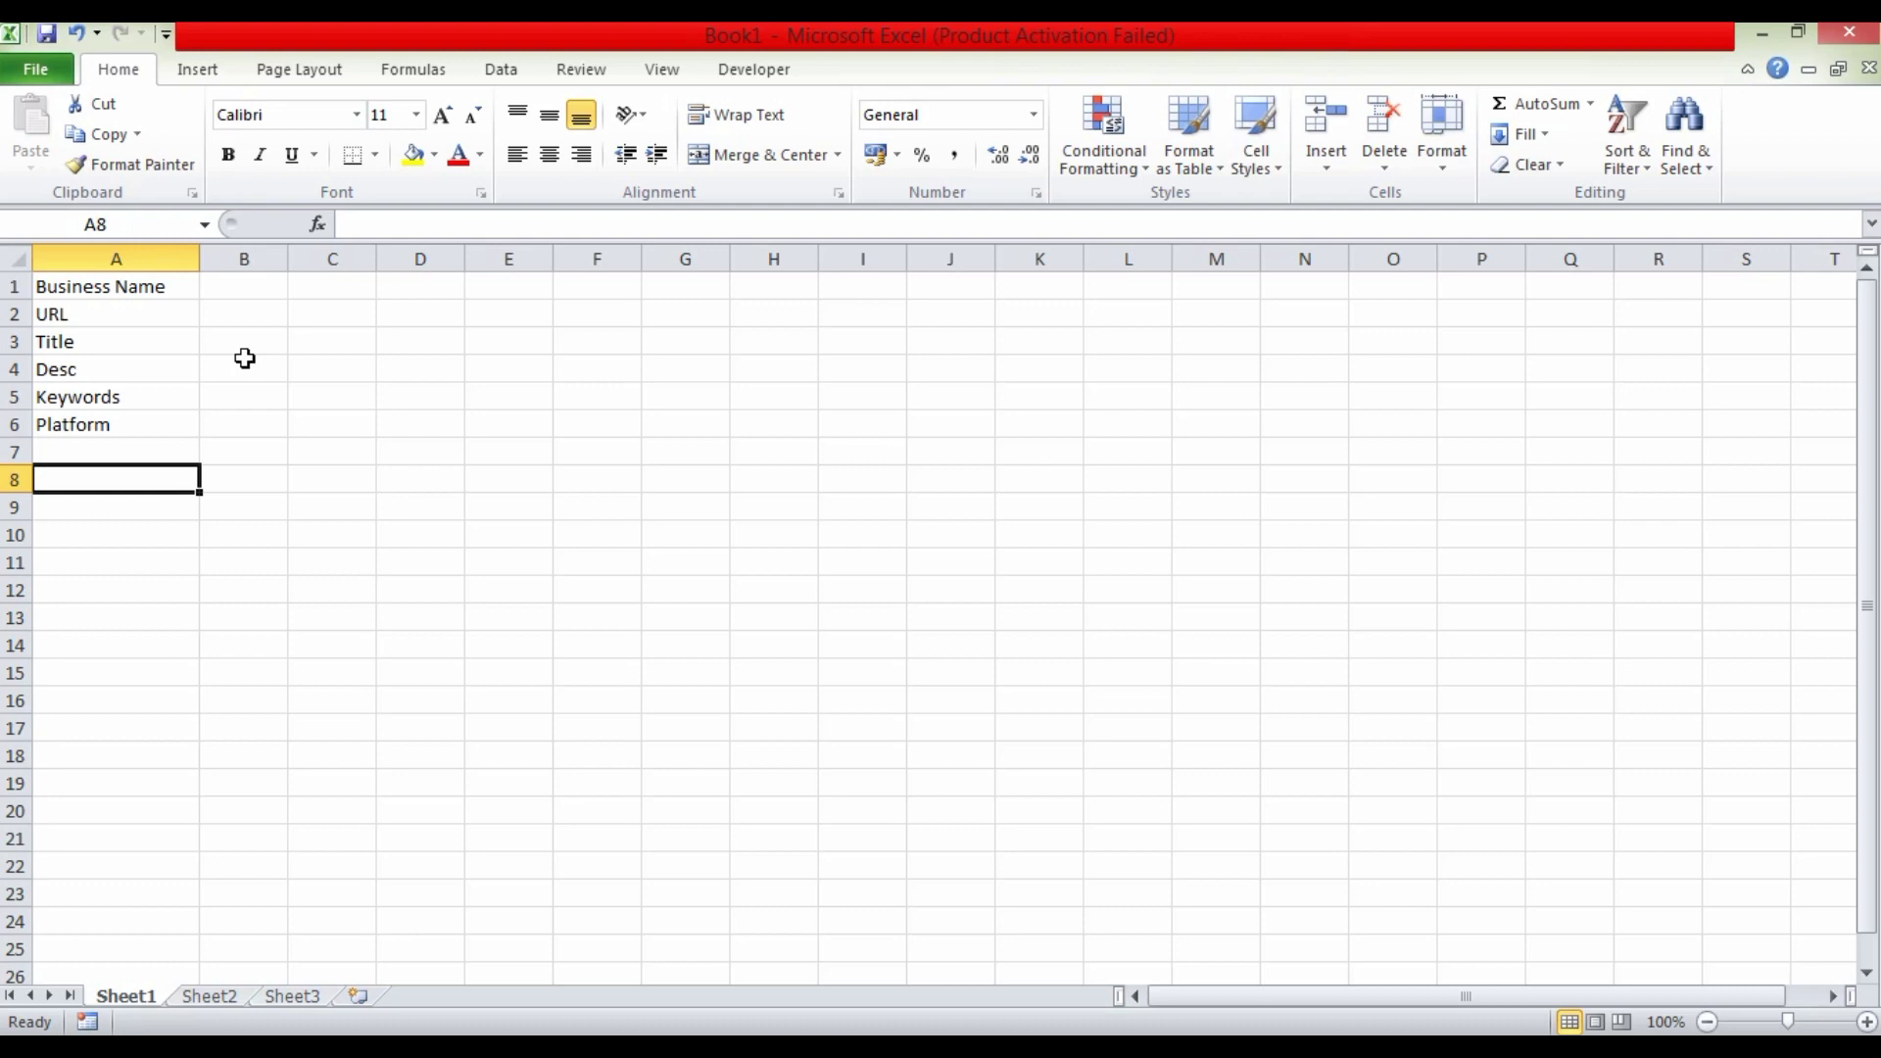
Step: Enter Total Pages in A8 and Pages Links in A9, overriding the autocomplete
text(Total Pages)
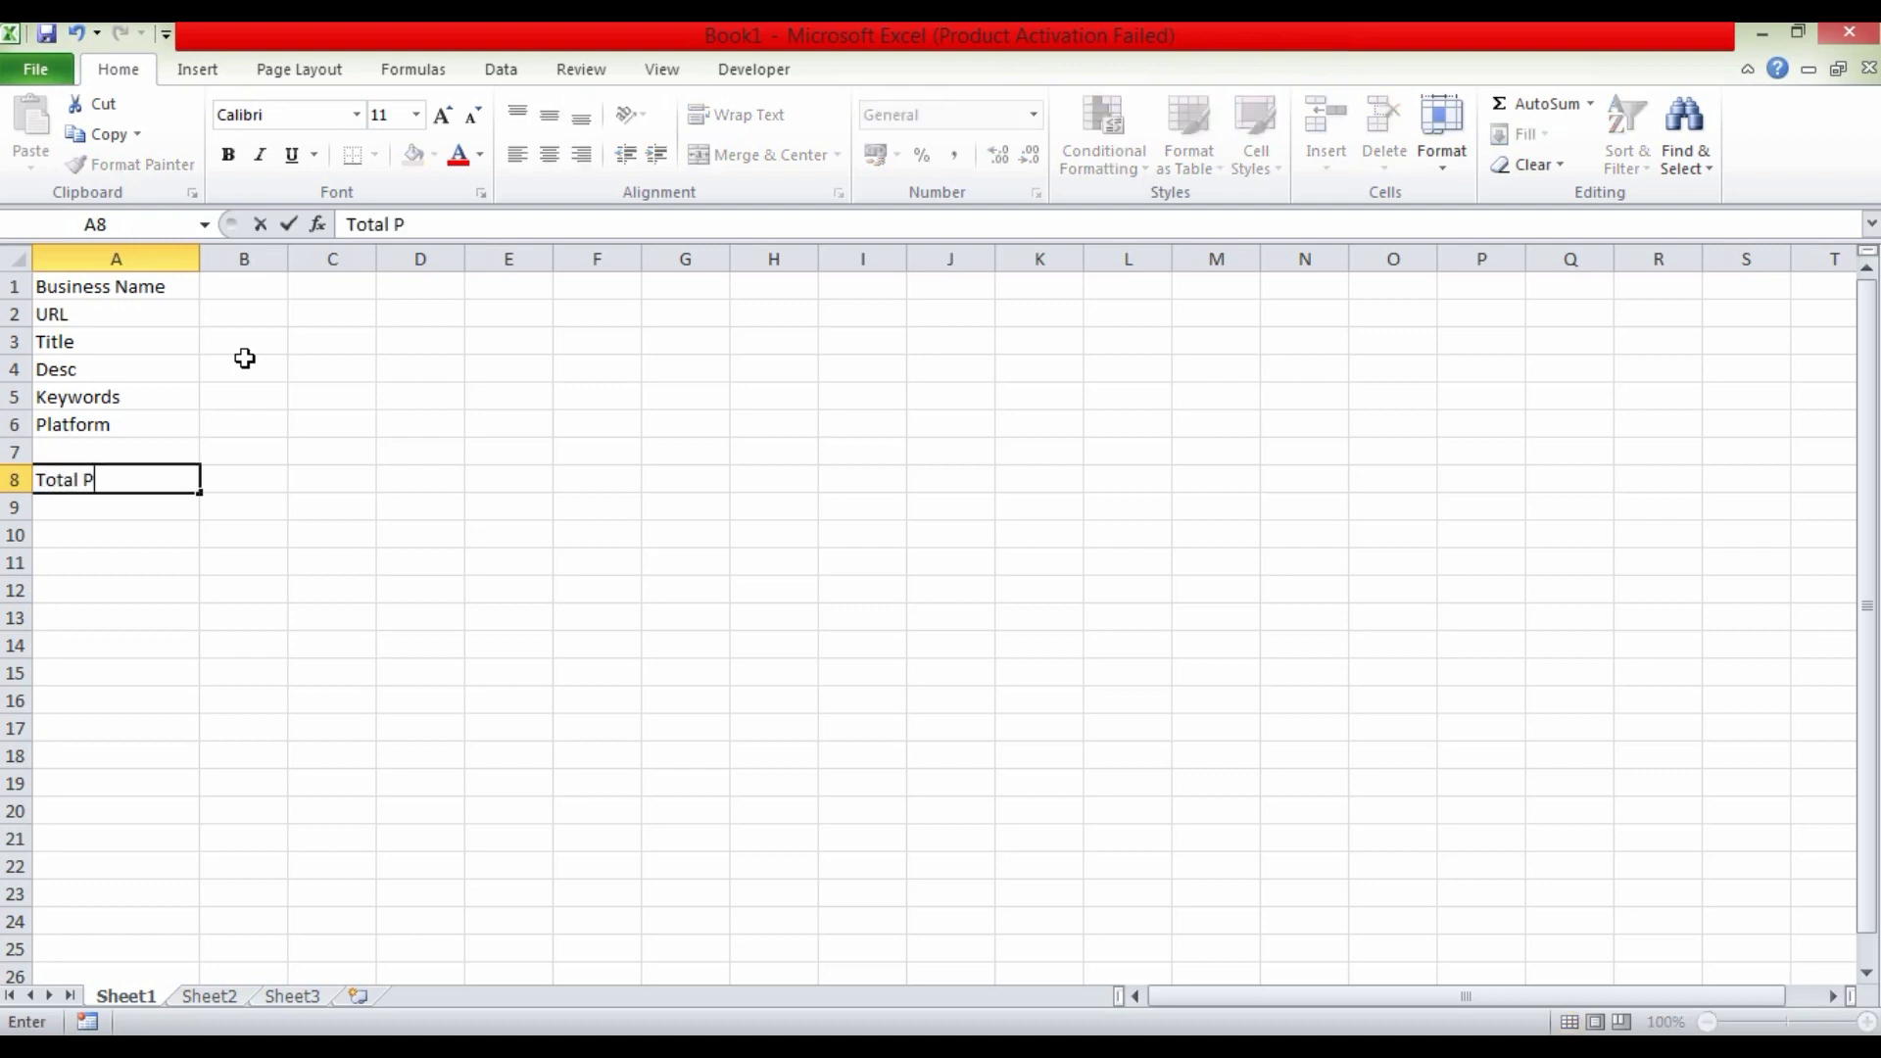
key(Return)
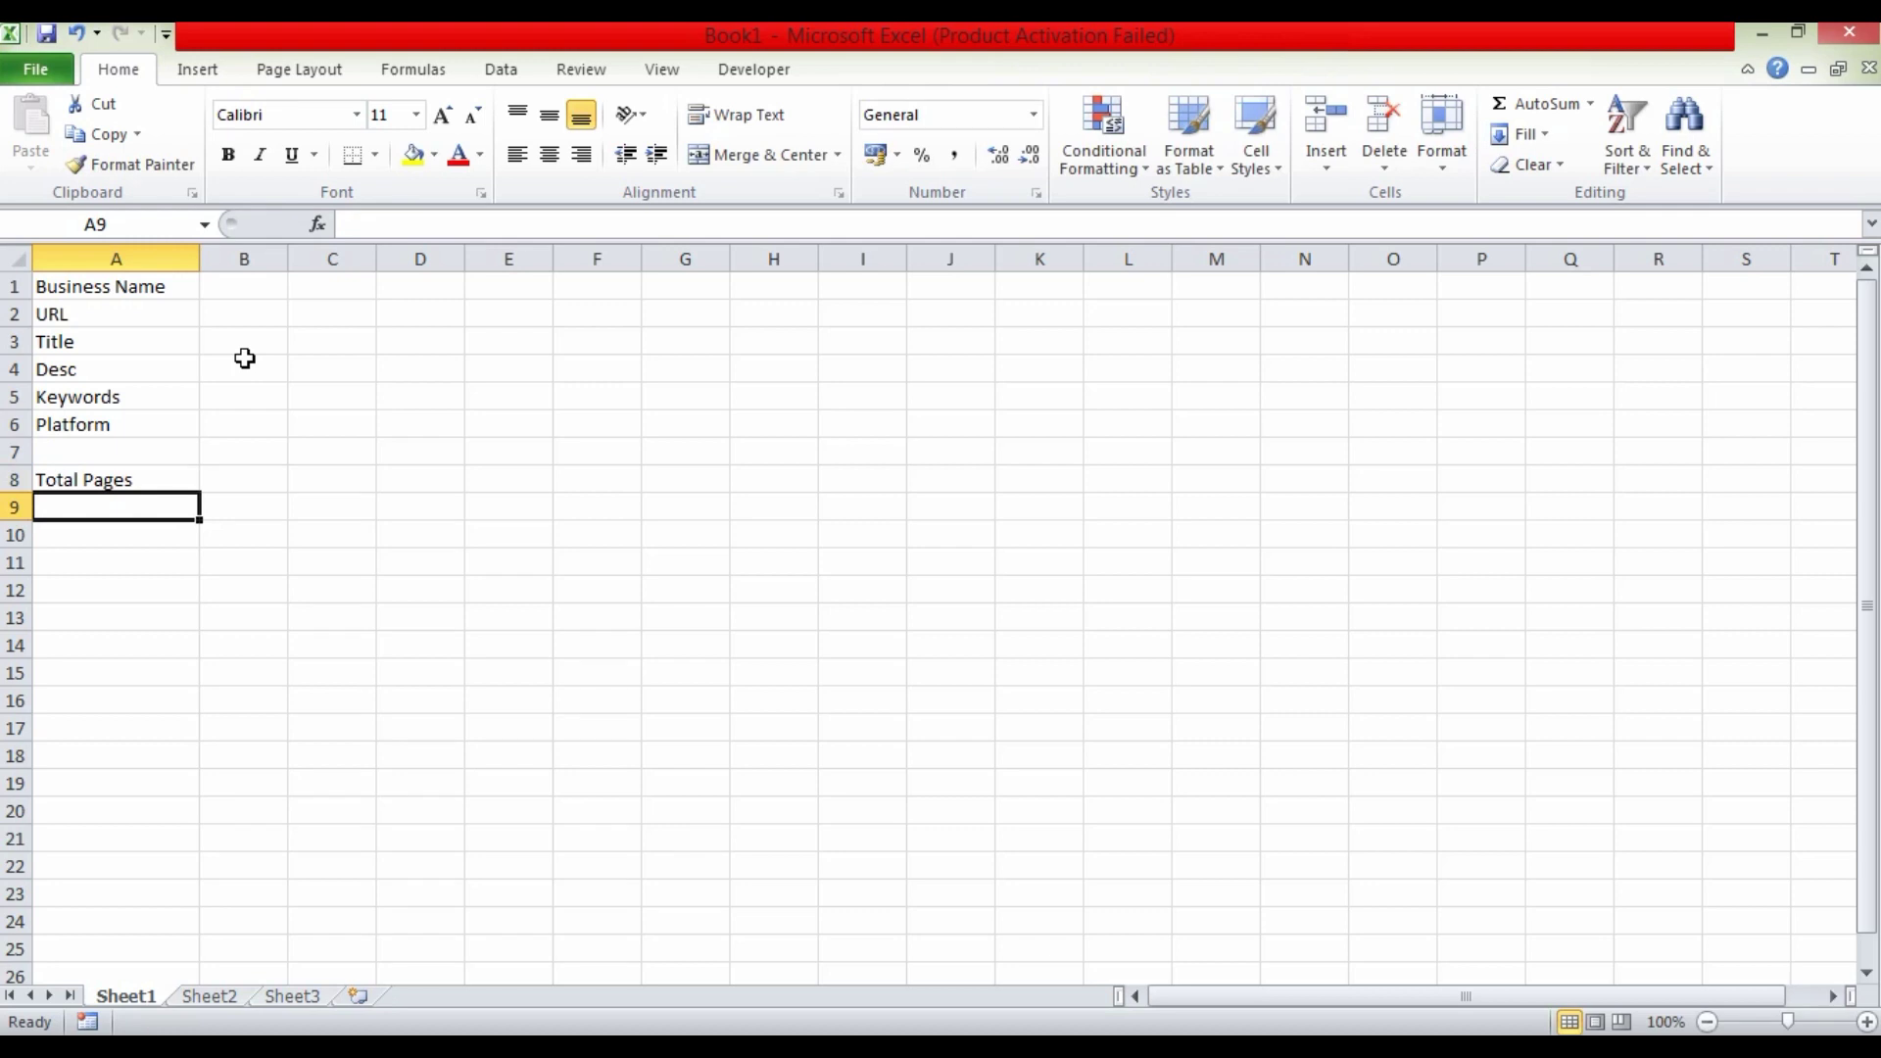
text(Total)
key(BackSpace)
key(BackSpace)
key(BackSpace)
key(BackSpace)
key(BackSpace)
key(BackSpace)
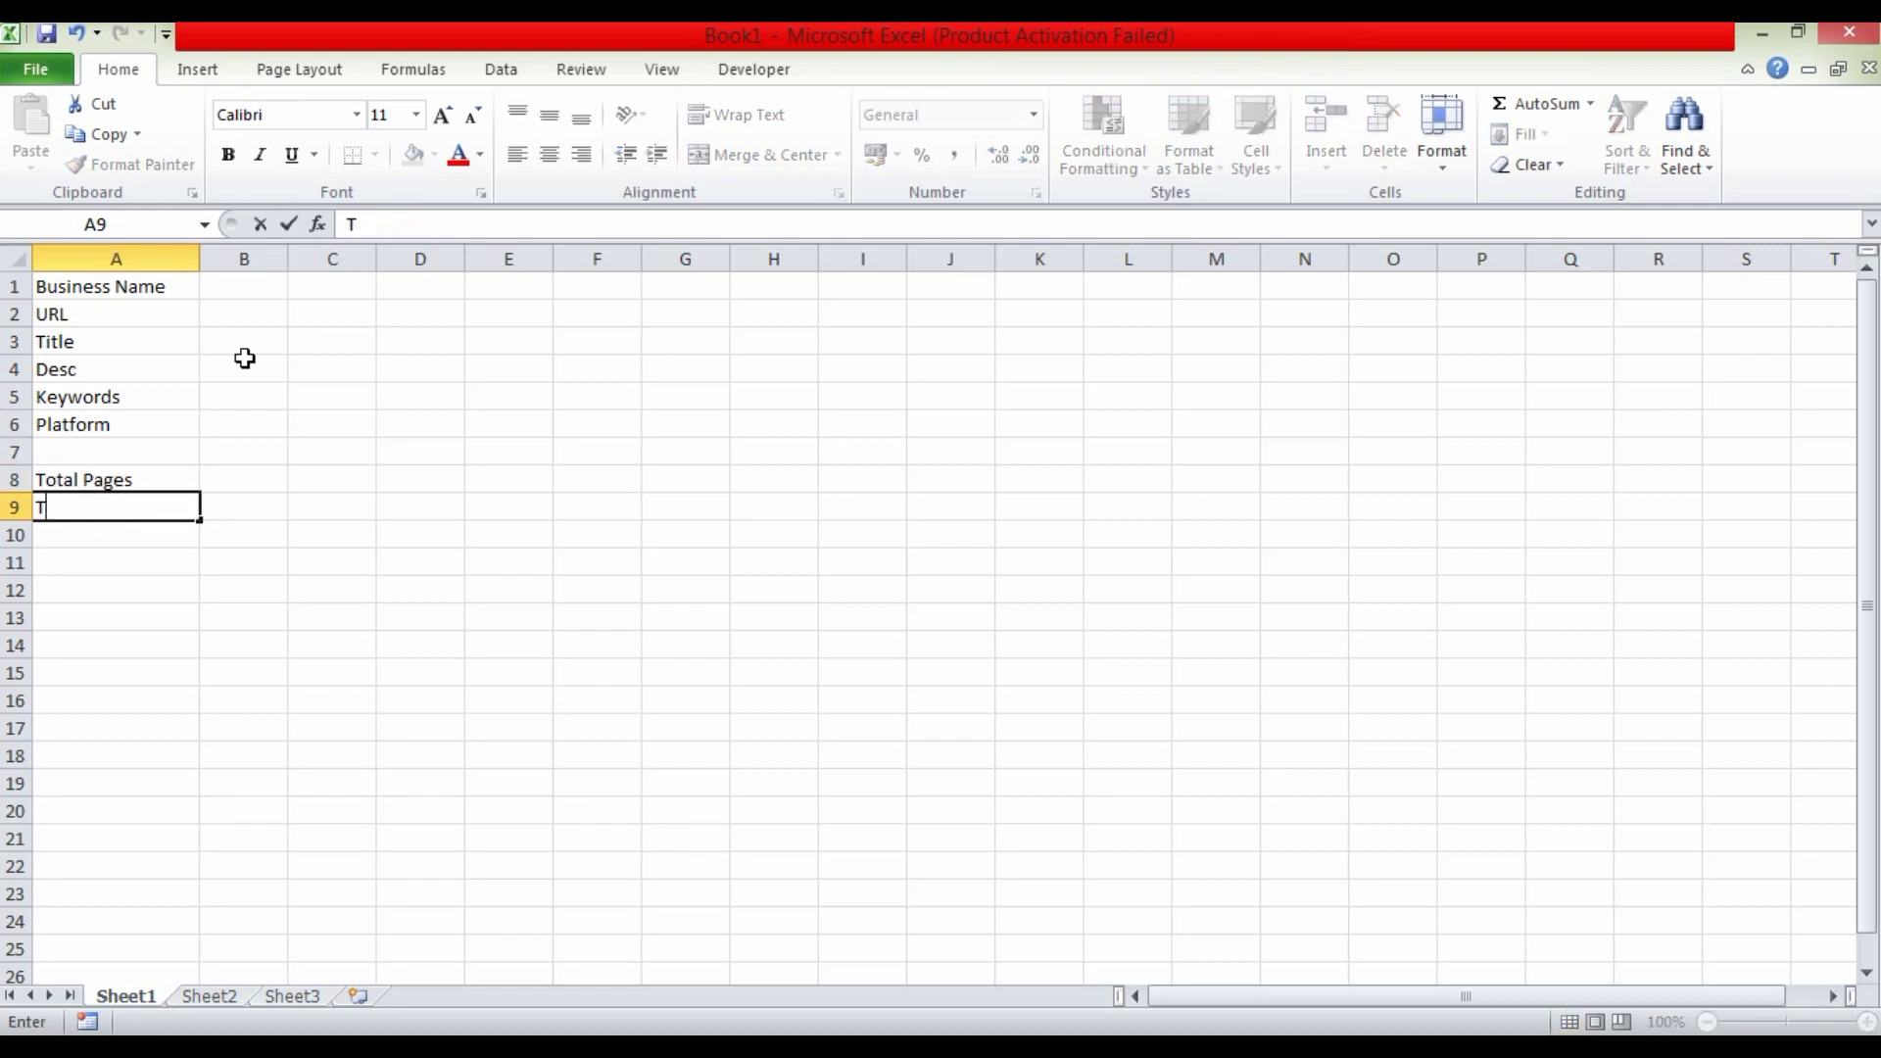
text(Pages Links)
key(Return)
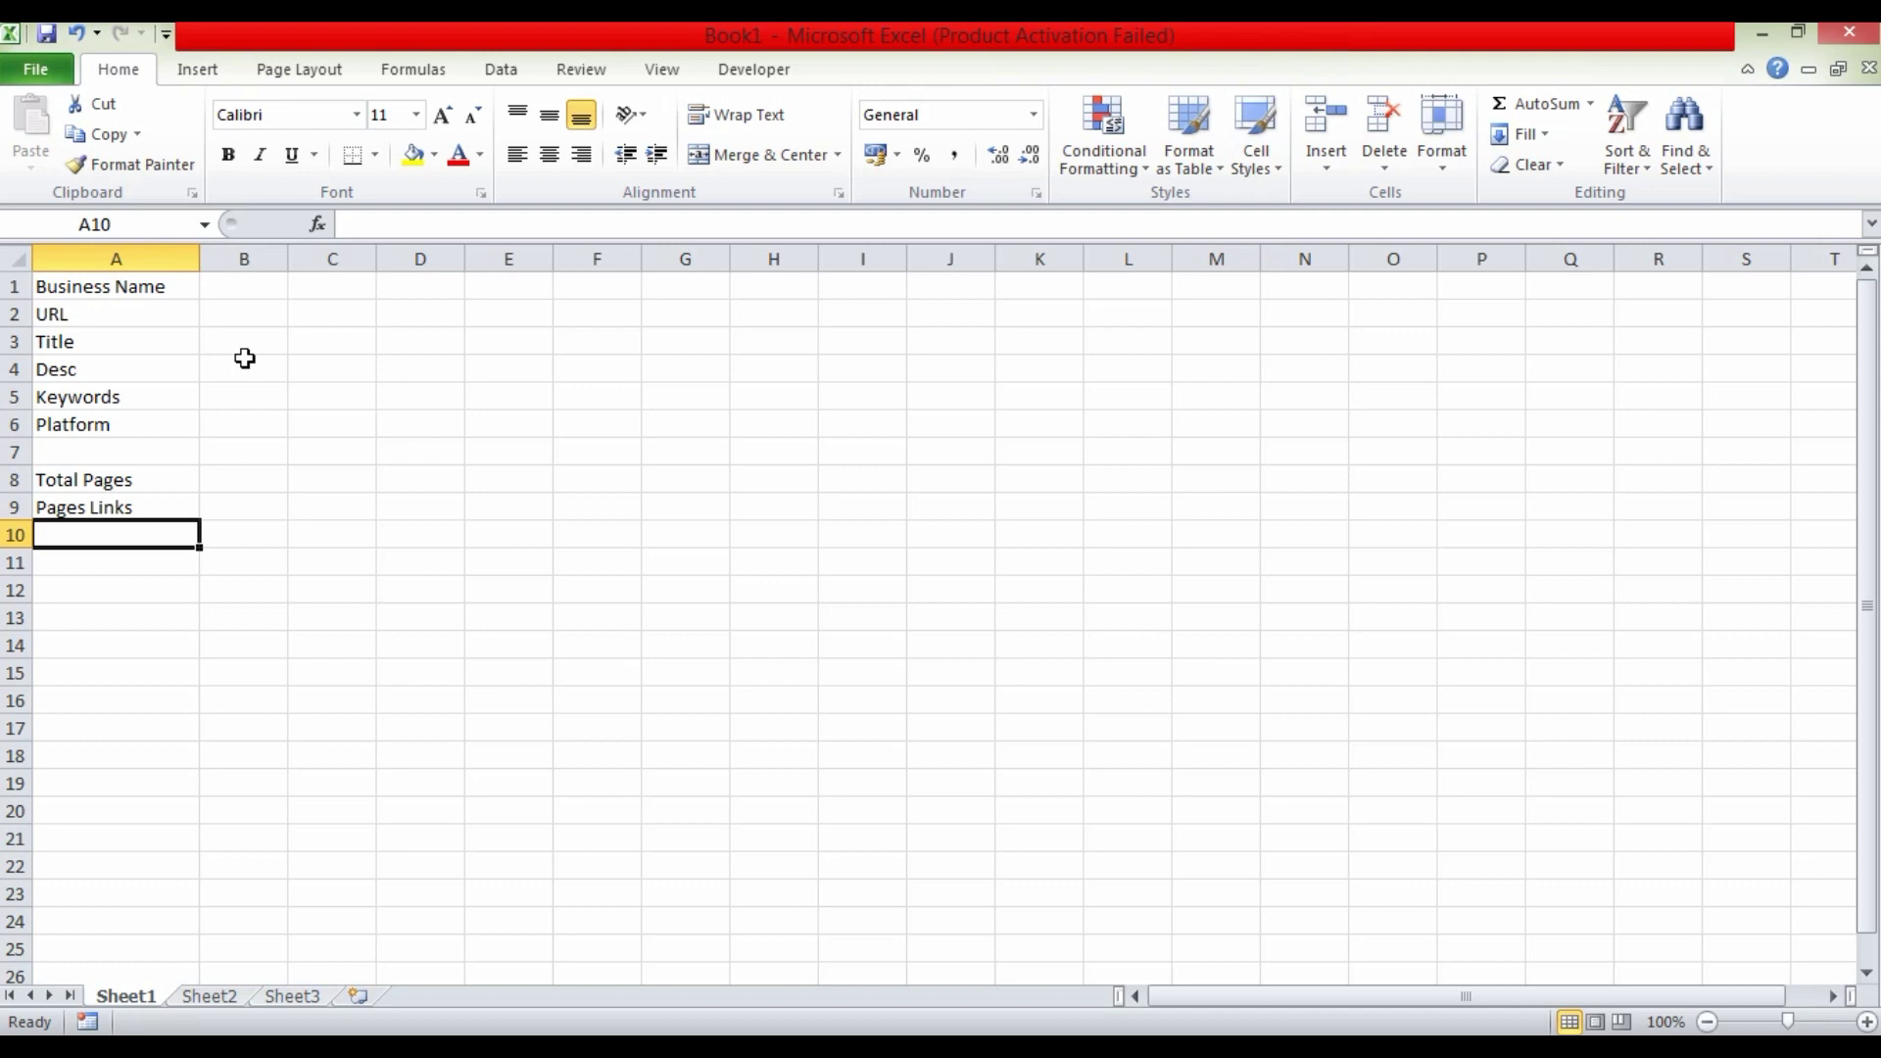
Step: Enter Contact Info in A10 and Age Of The Site in A11
key(Down)
key(Up)
text(Contact )
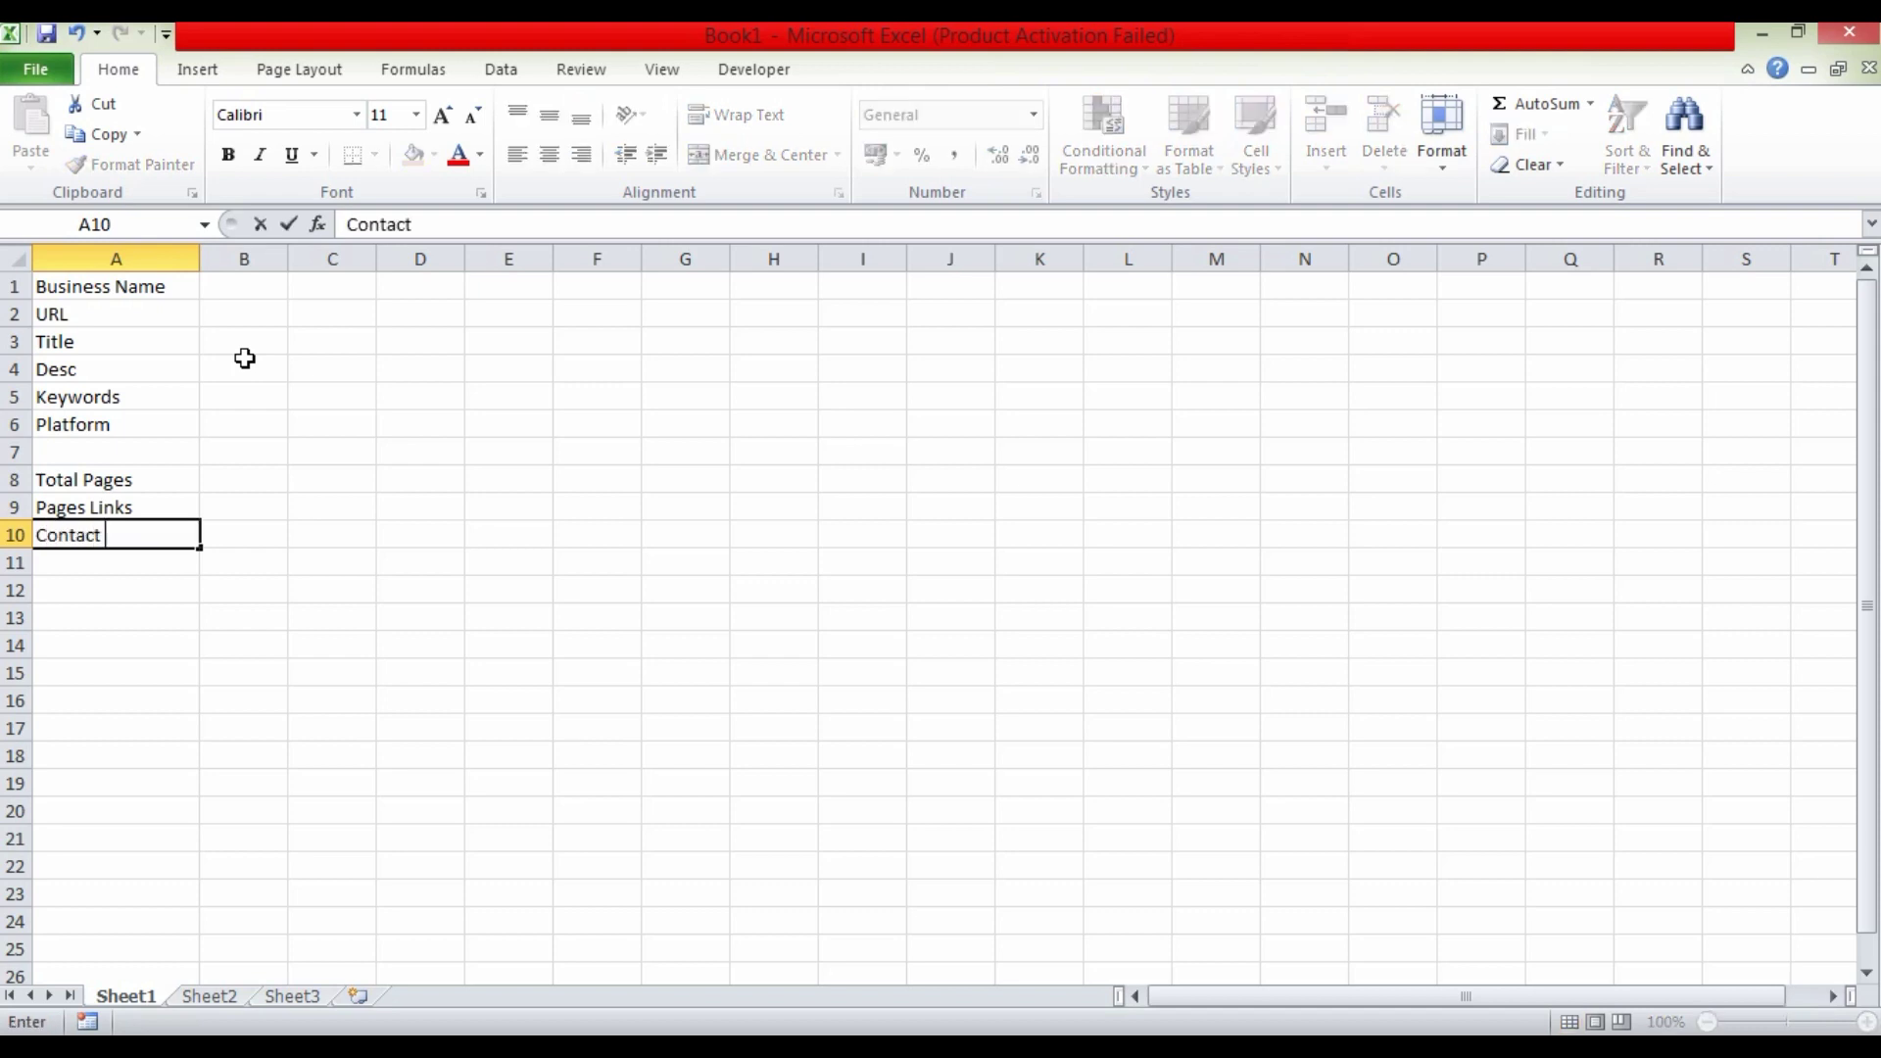
text(Info)
key(Return)
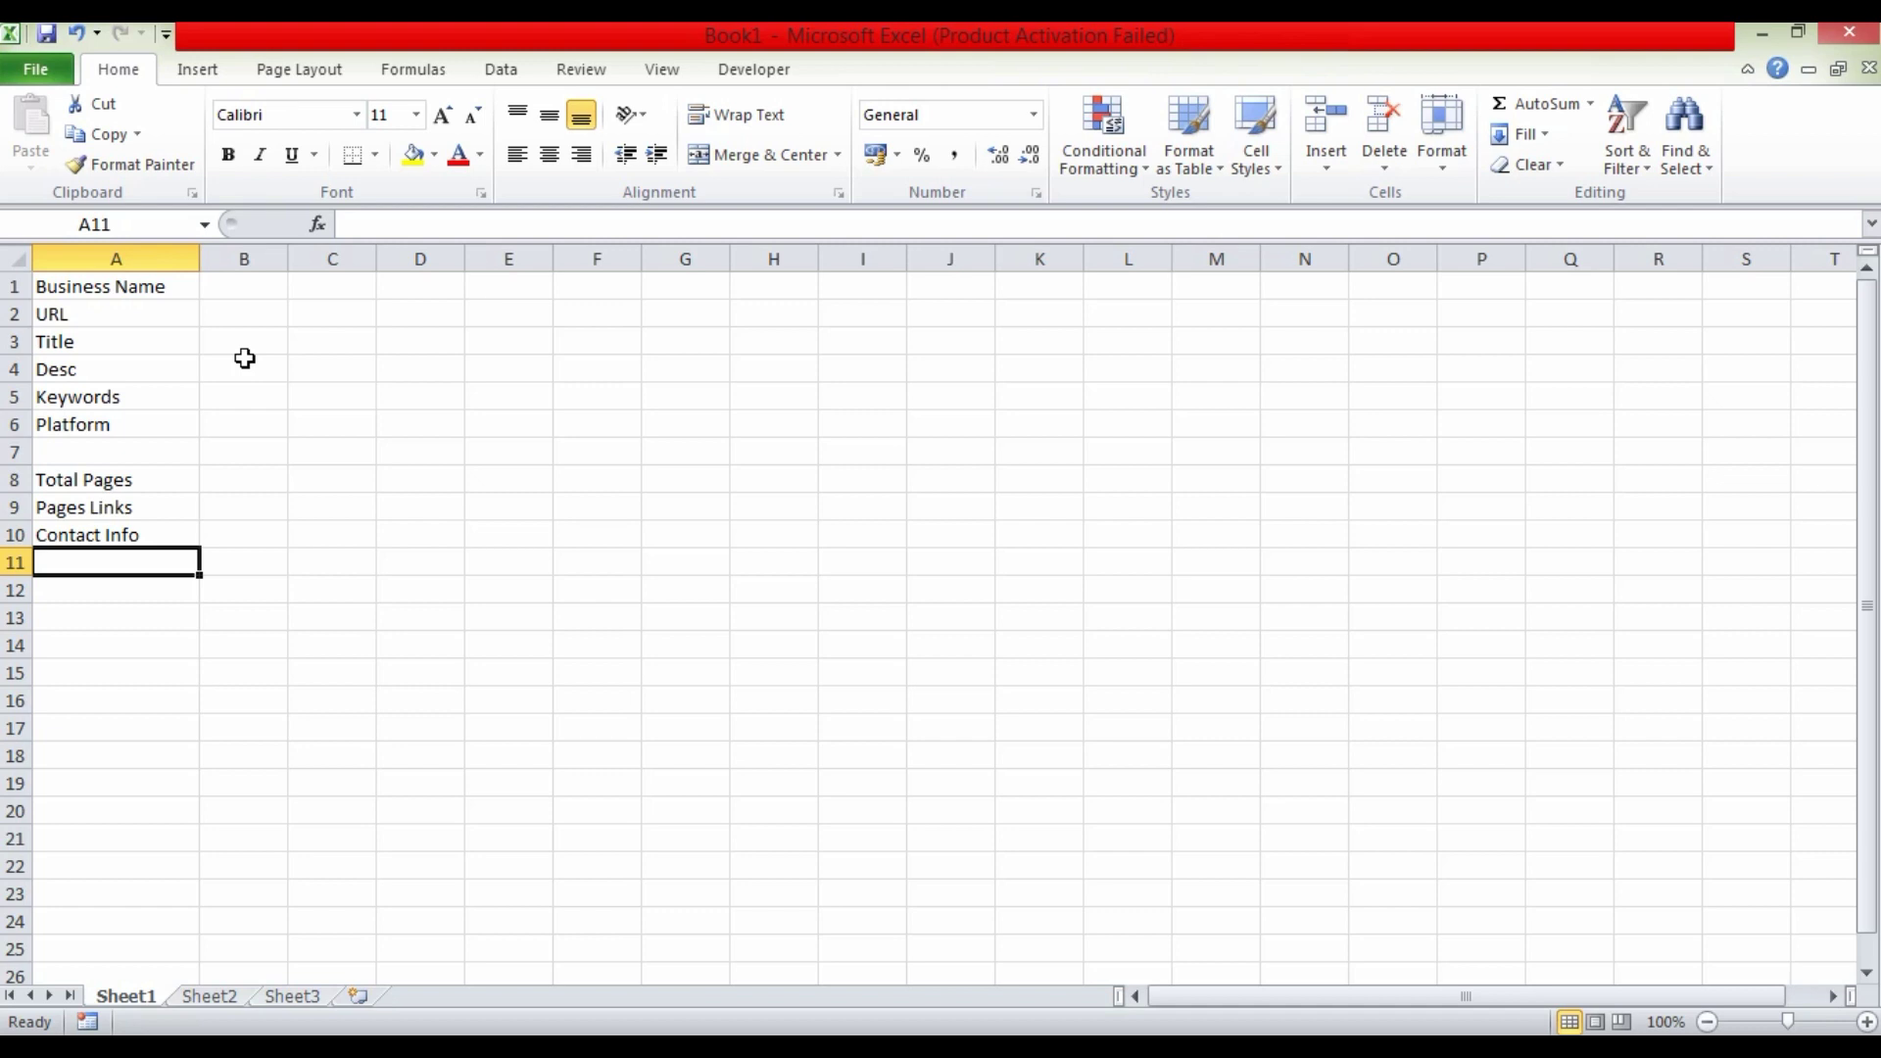
text(Age Of The Site)
key(Return)
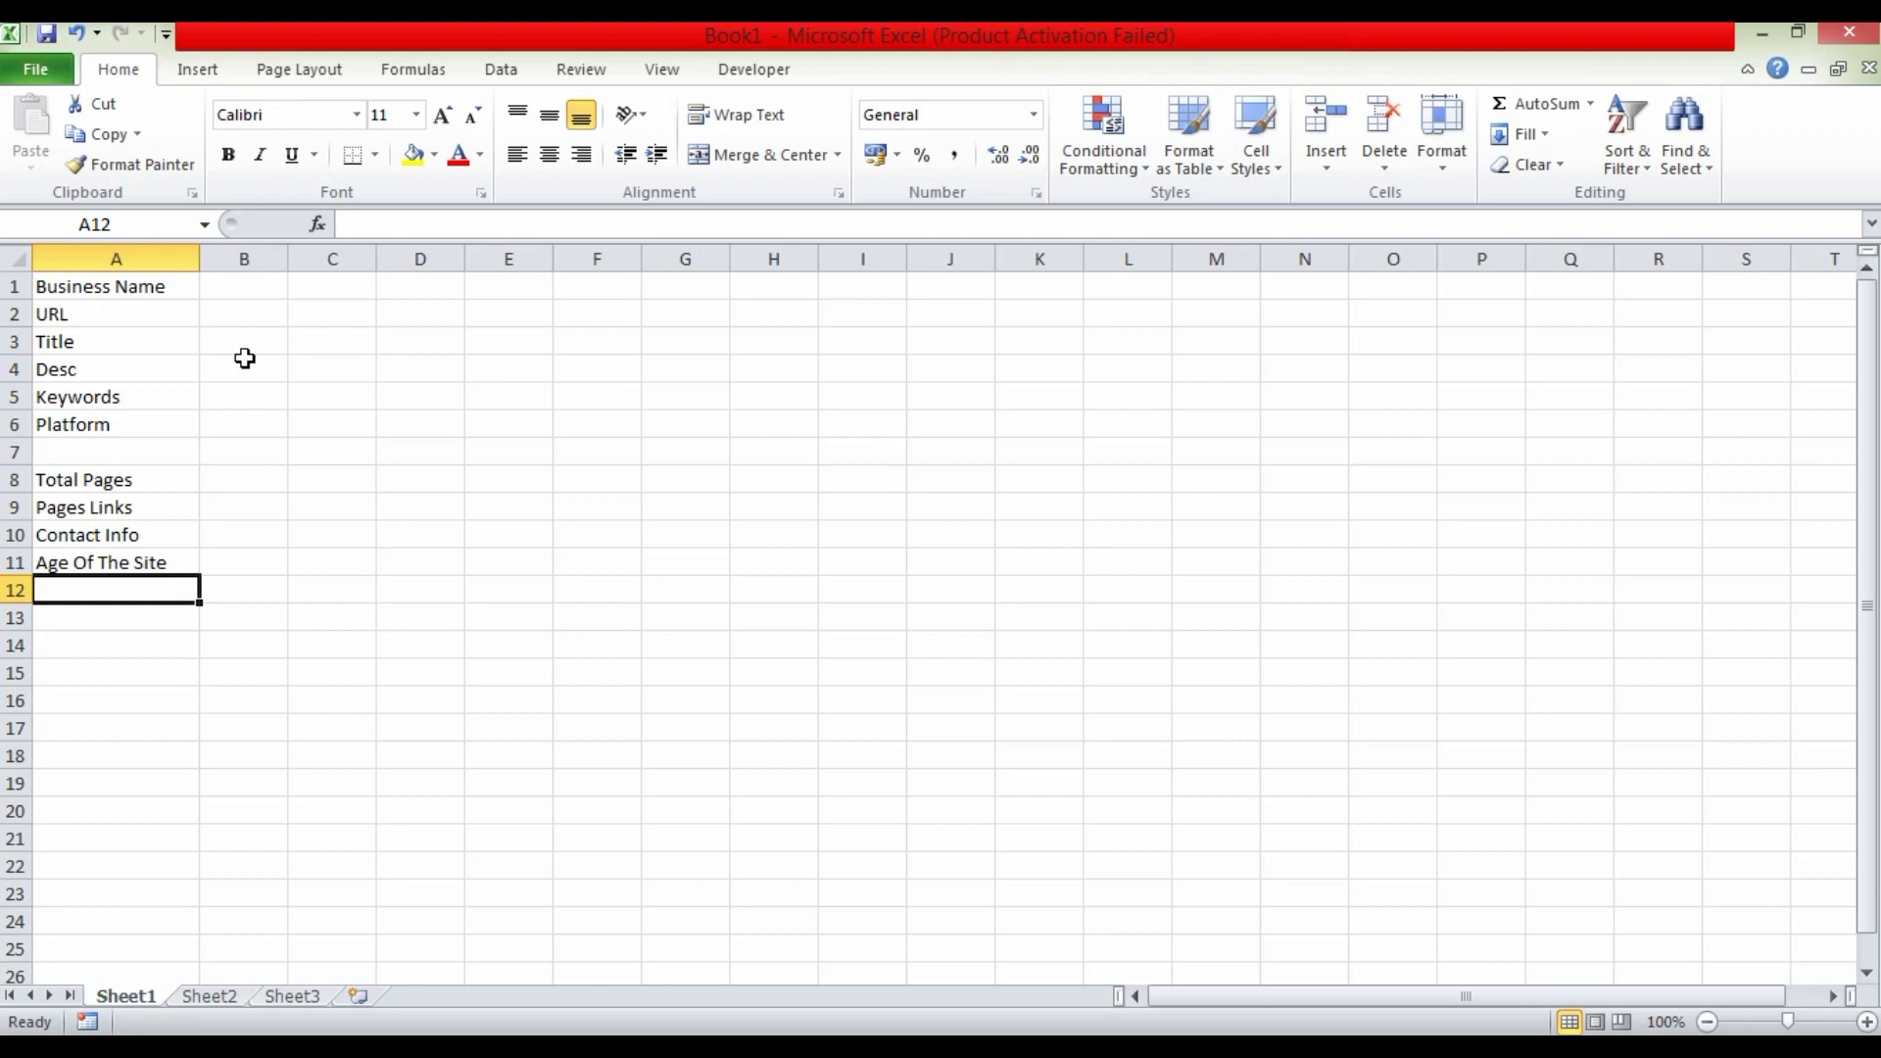
Step: Leave row 12 blank and enter Social Media in A13 with a capital M
key(Return)
text(Soci)
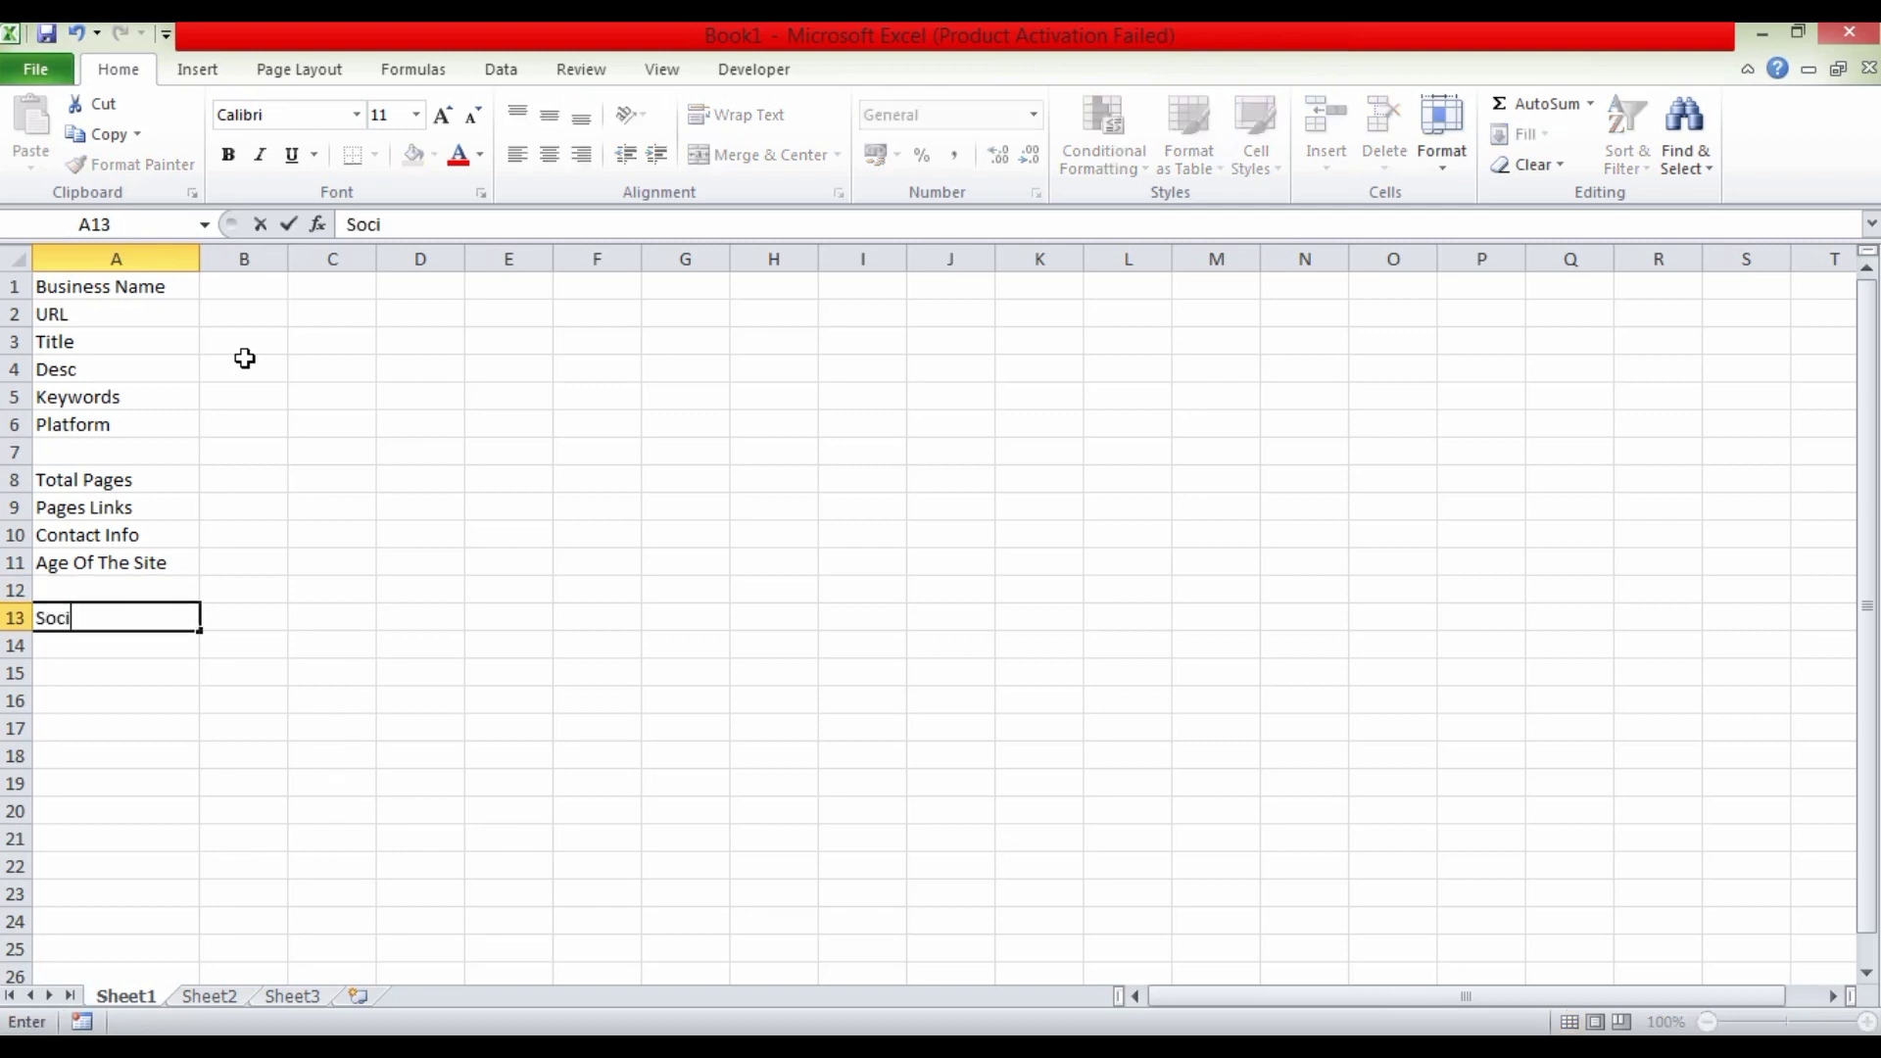
text(al media)
key(BackSpace)
key(BackSpace)
key(BackSpace)
key(BackSpace)
key(BackSpace)
text(Media)
key(Return)
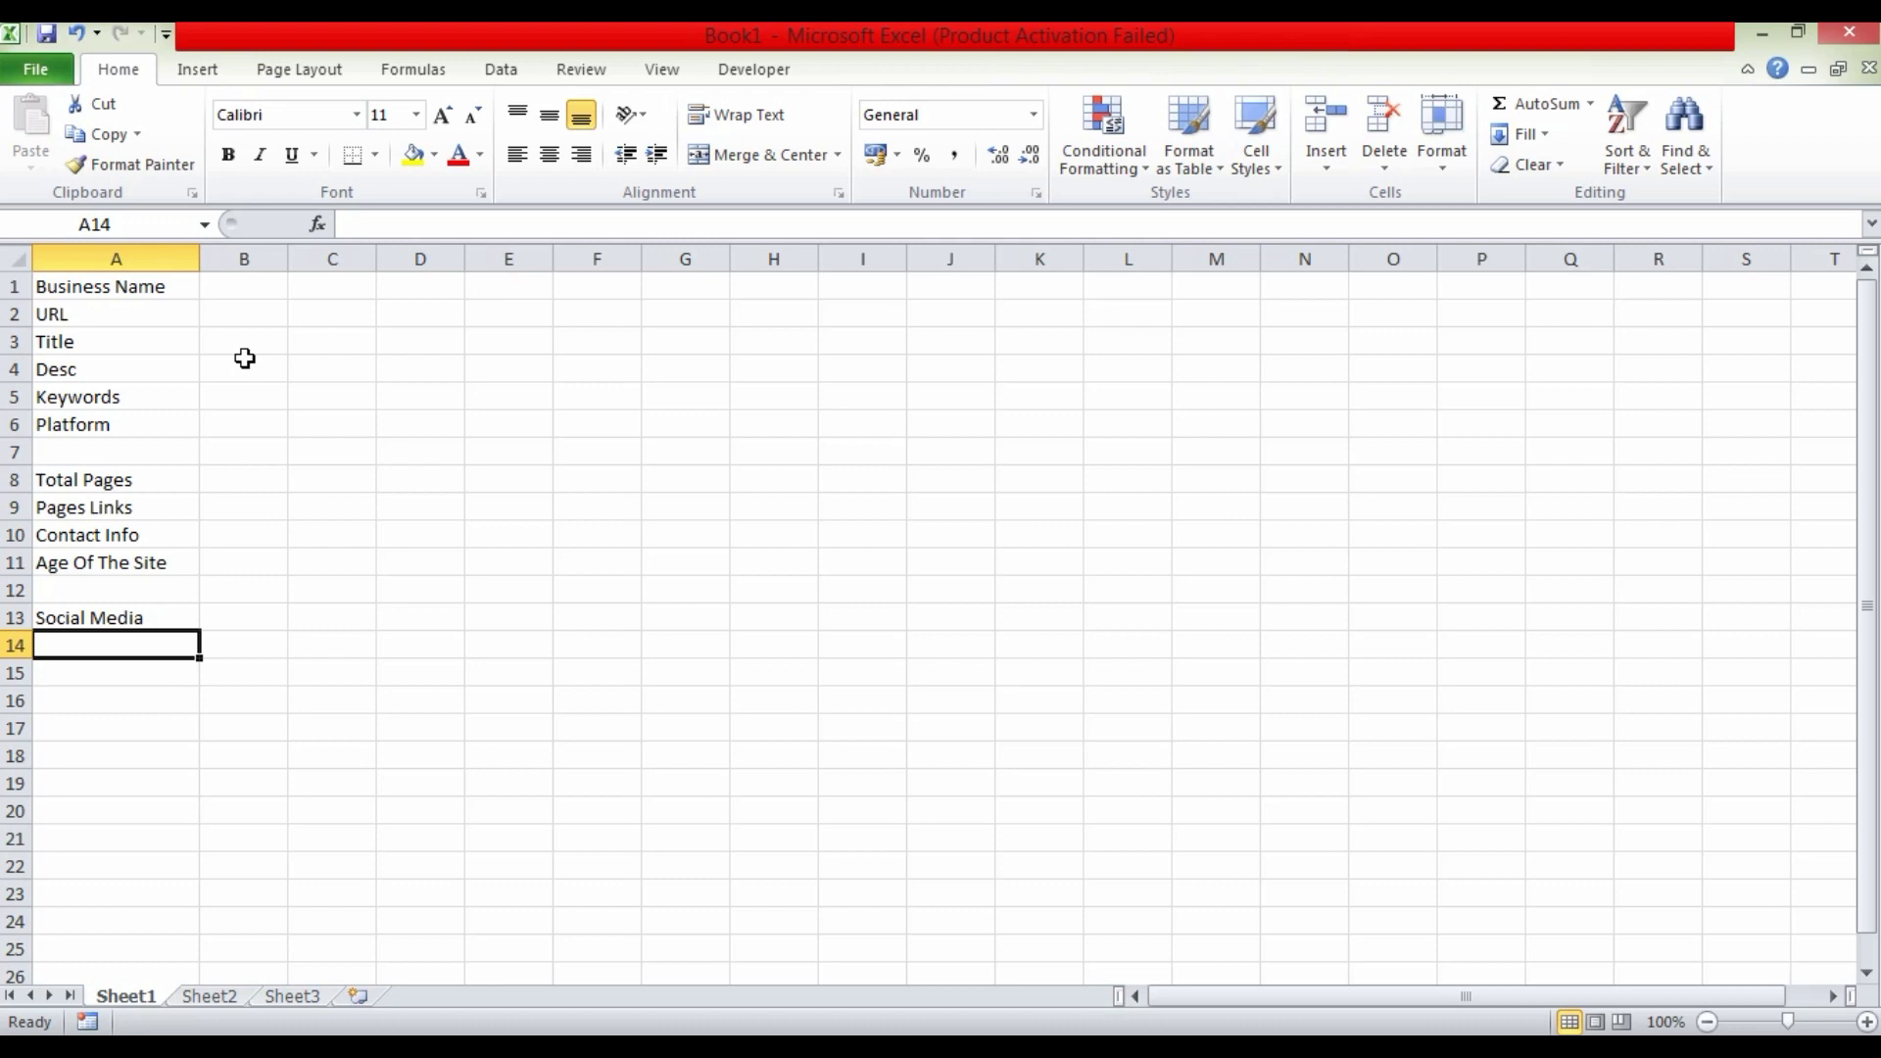
drag(109, 286, 147, 577)
click(209, 422)
click(235, 480)
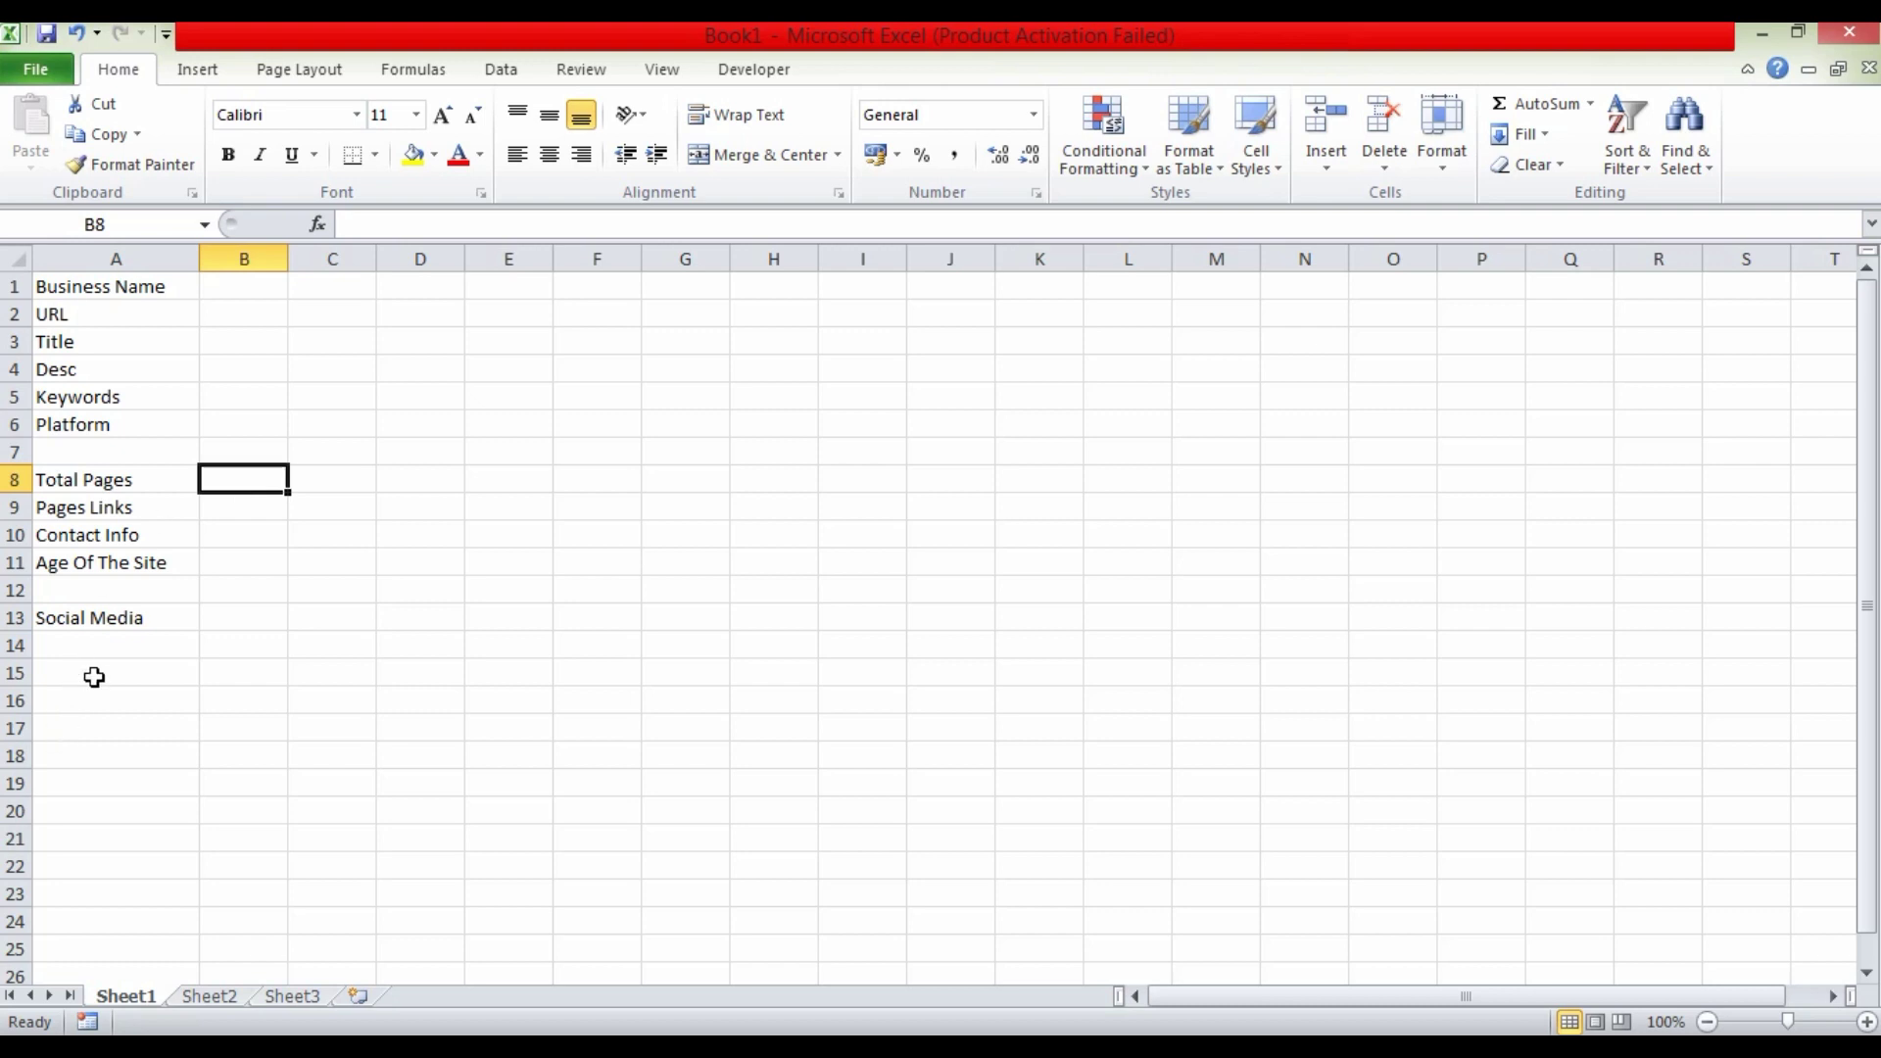
click(132, 616)
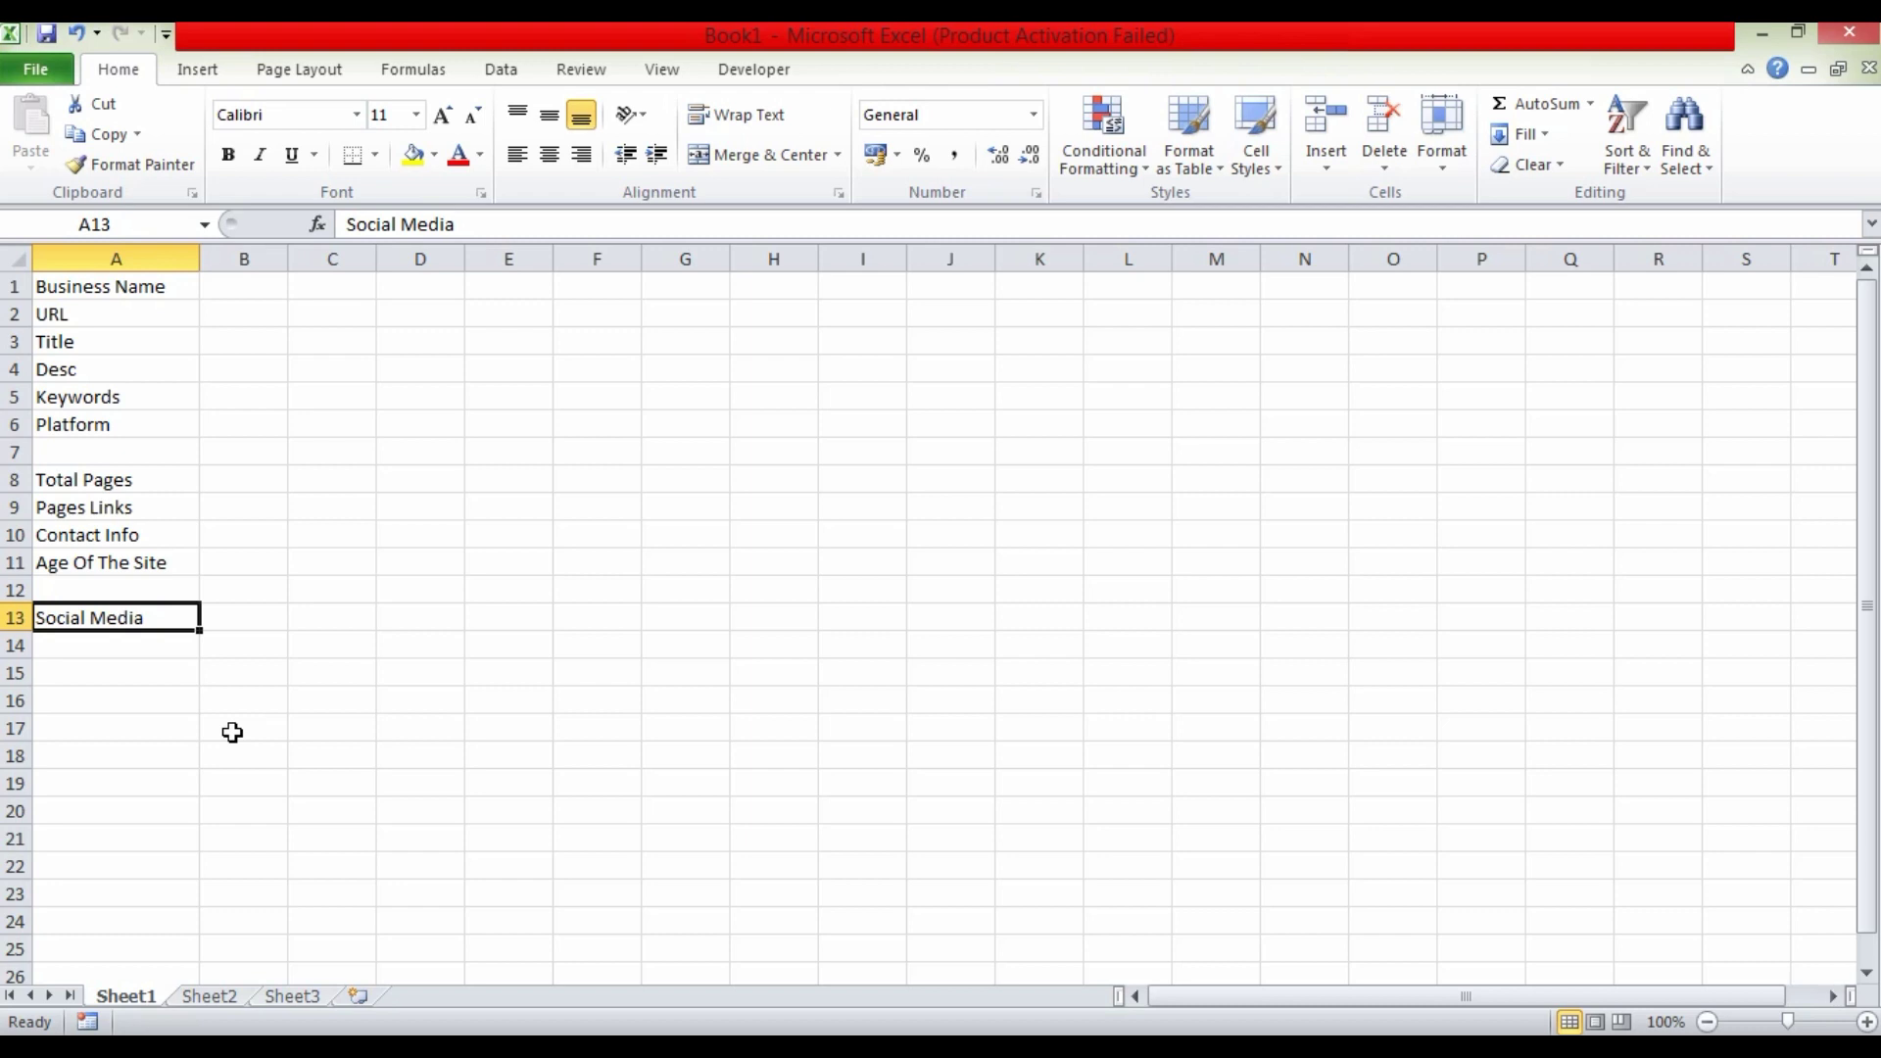
click(222, 310)
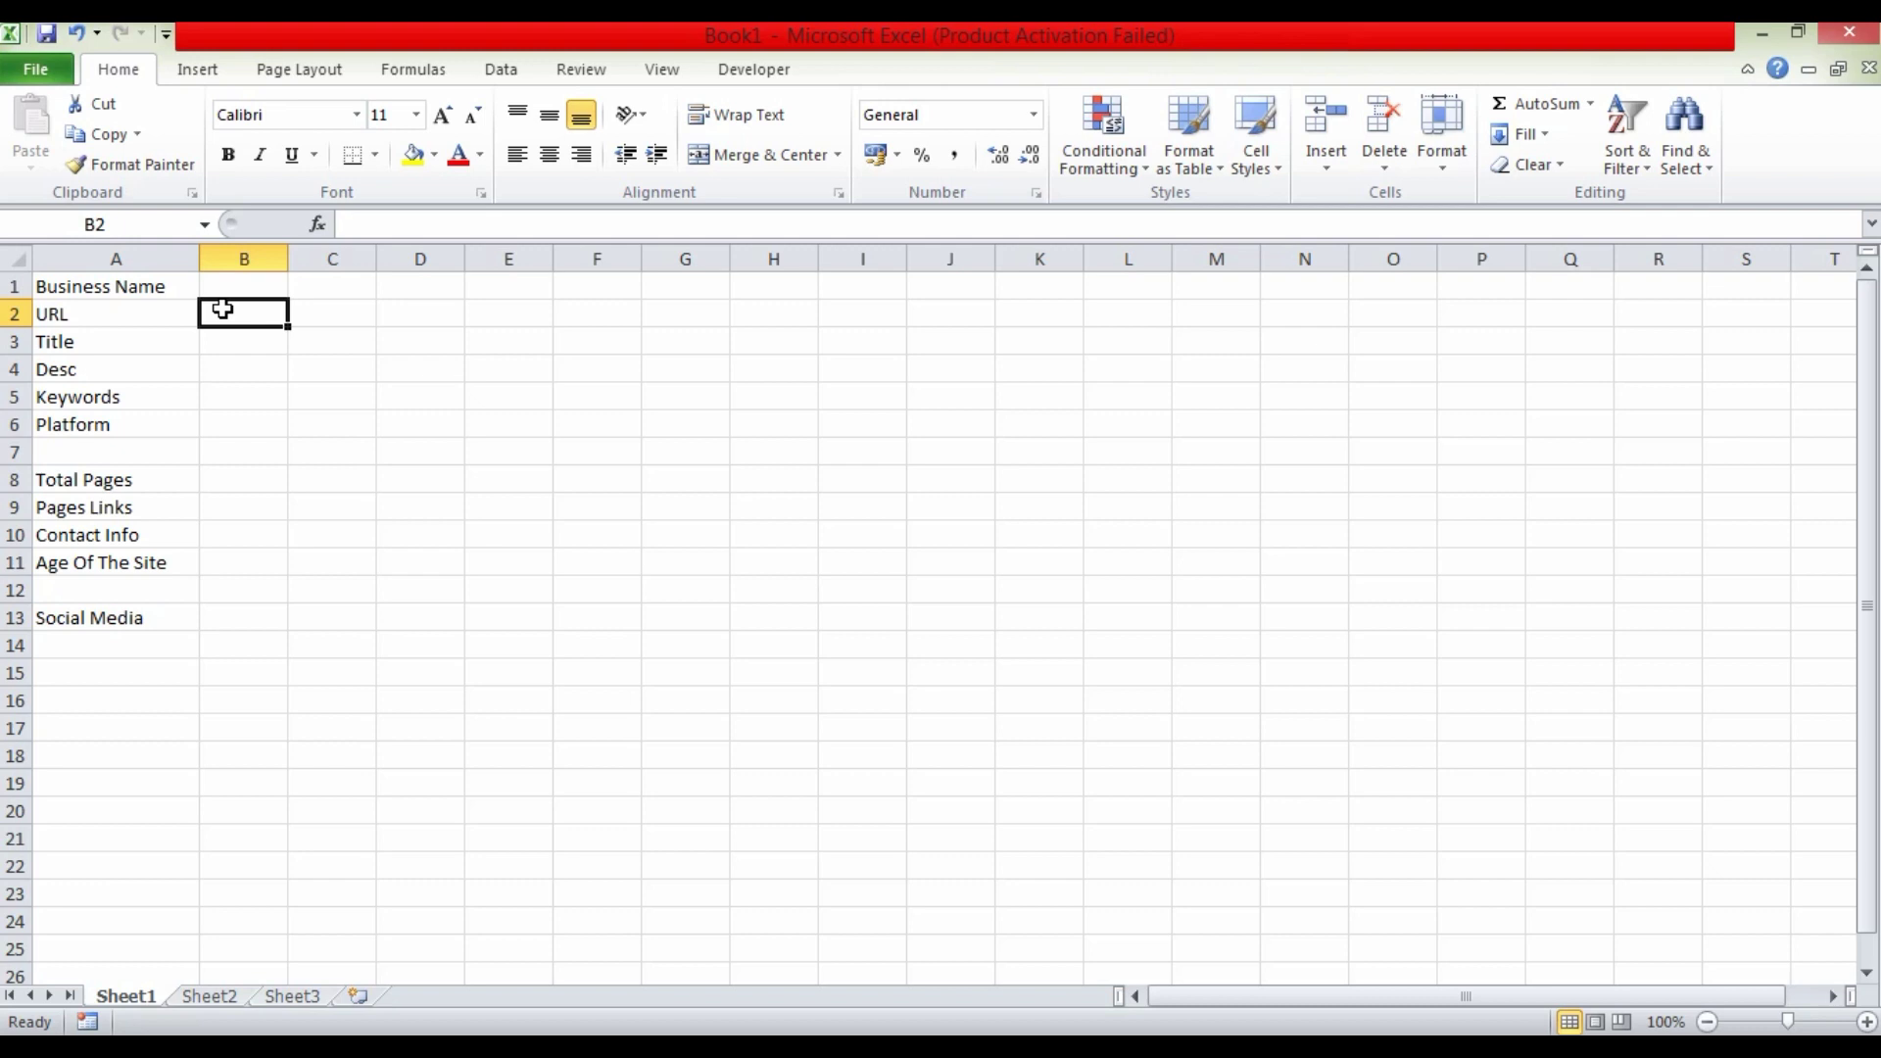
drag(186, 283, 166, 629)
click(138, 643)
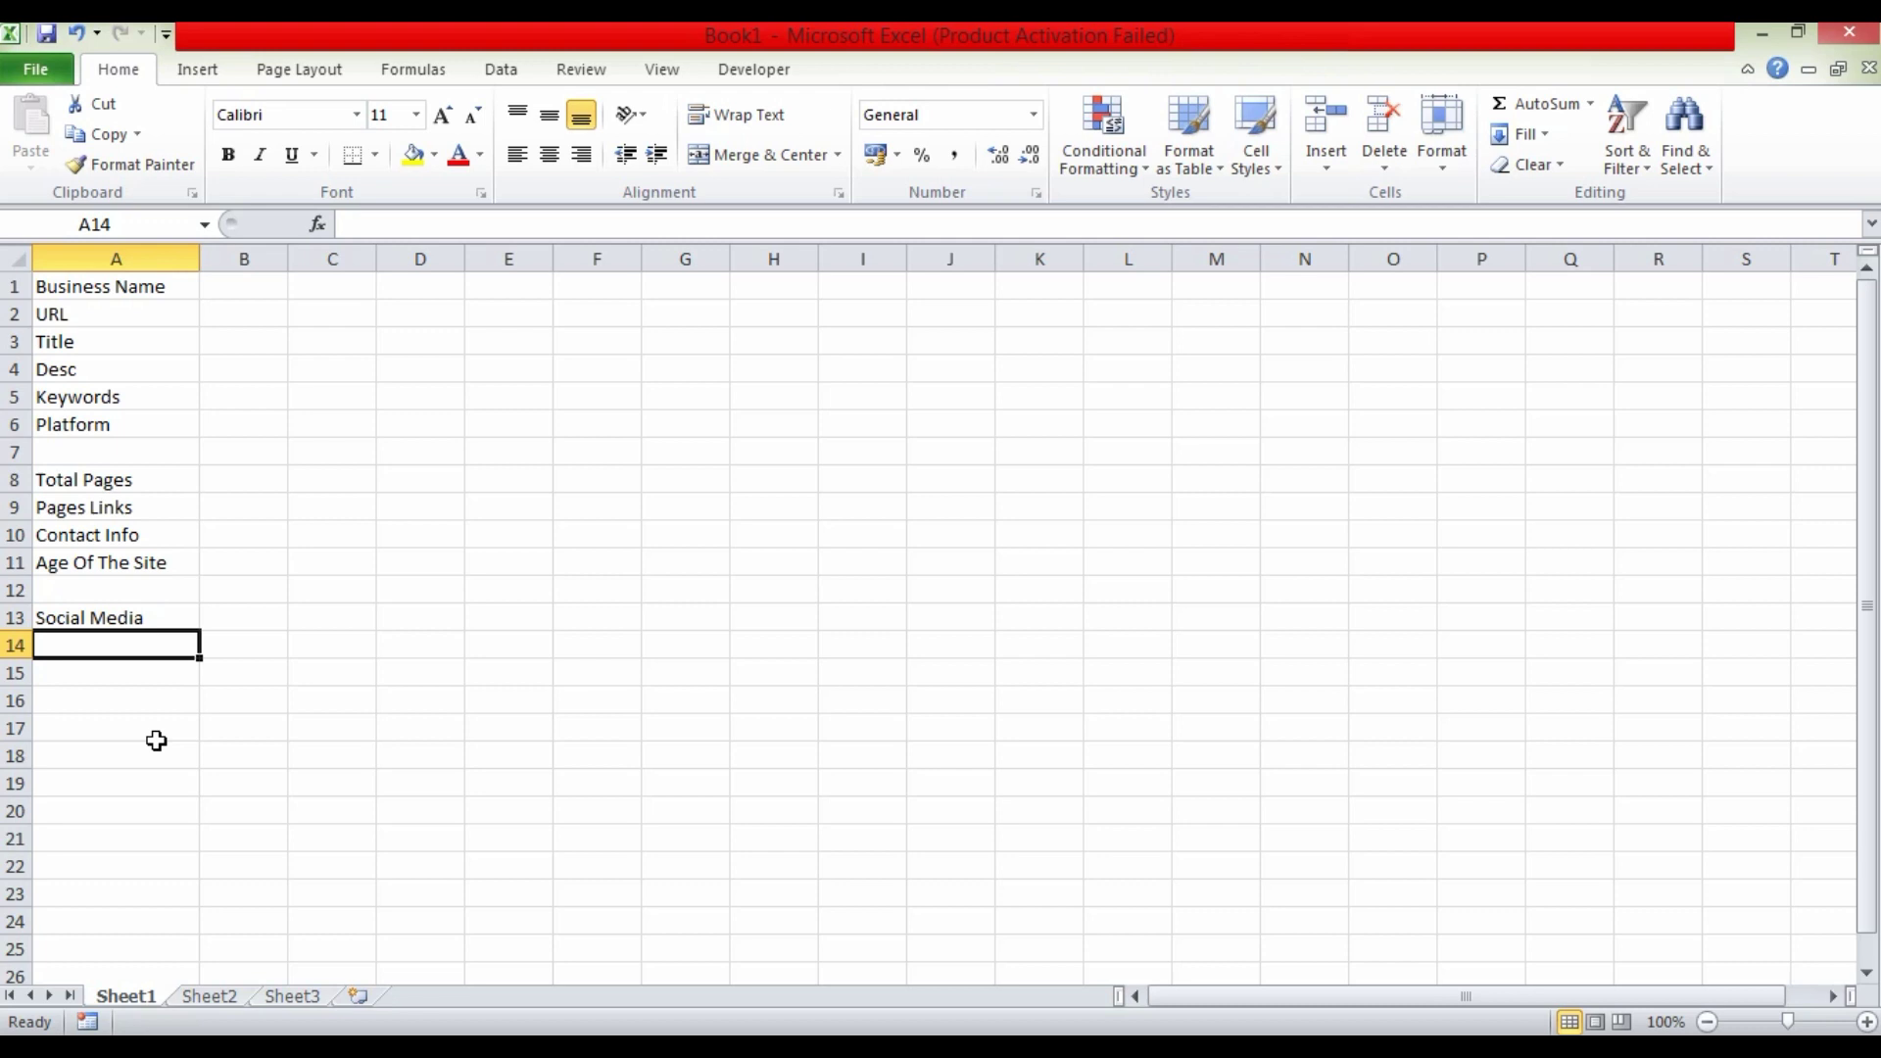
drag(177, 276, 164, 619)
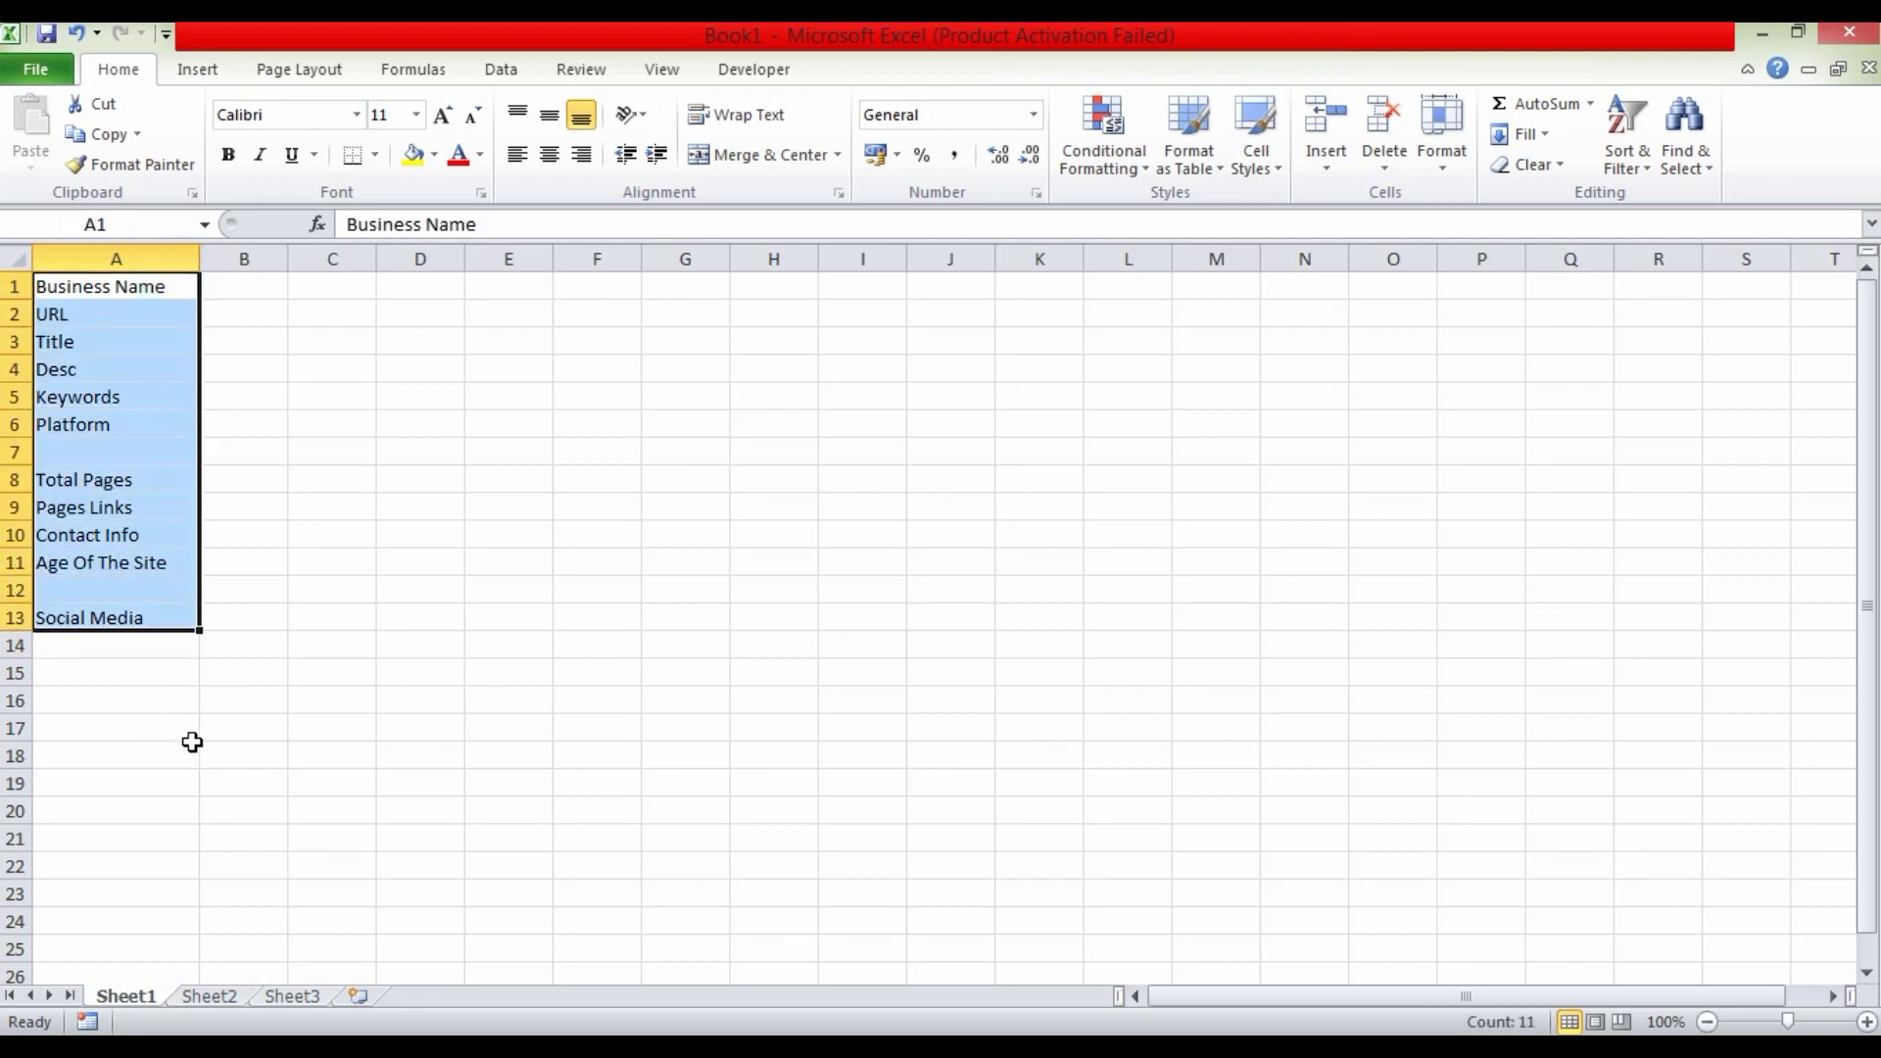
click(143, 648)
click(140, 701)
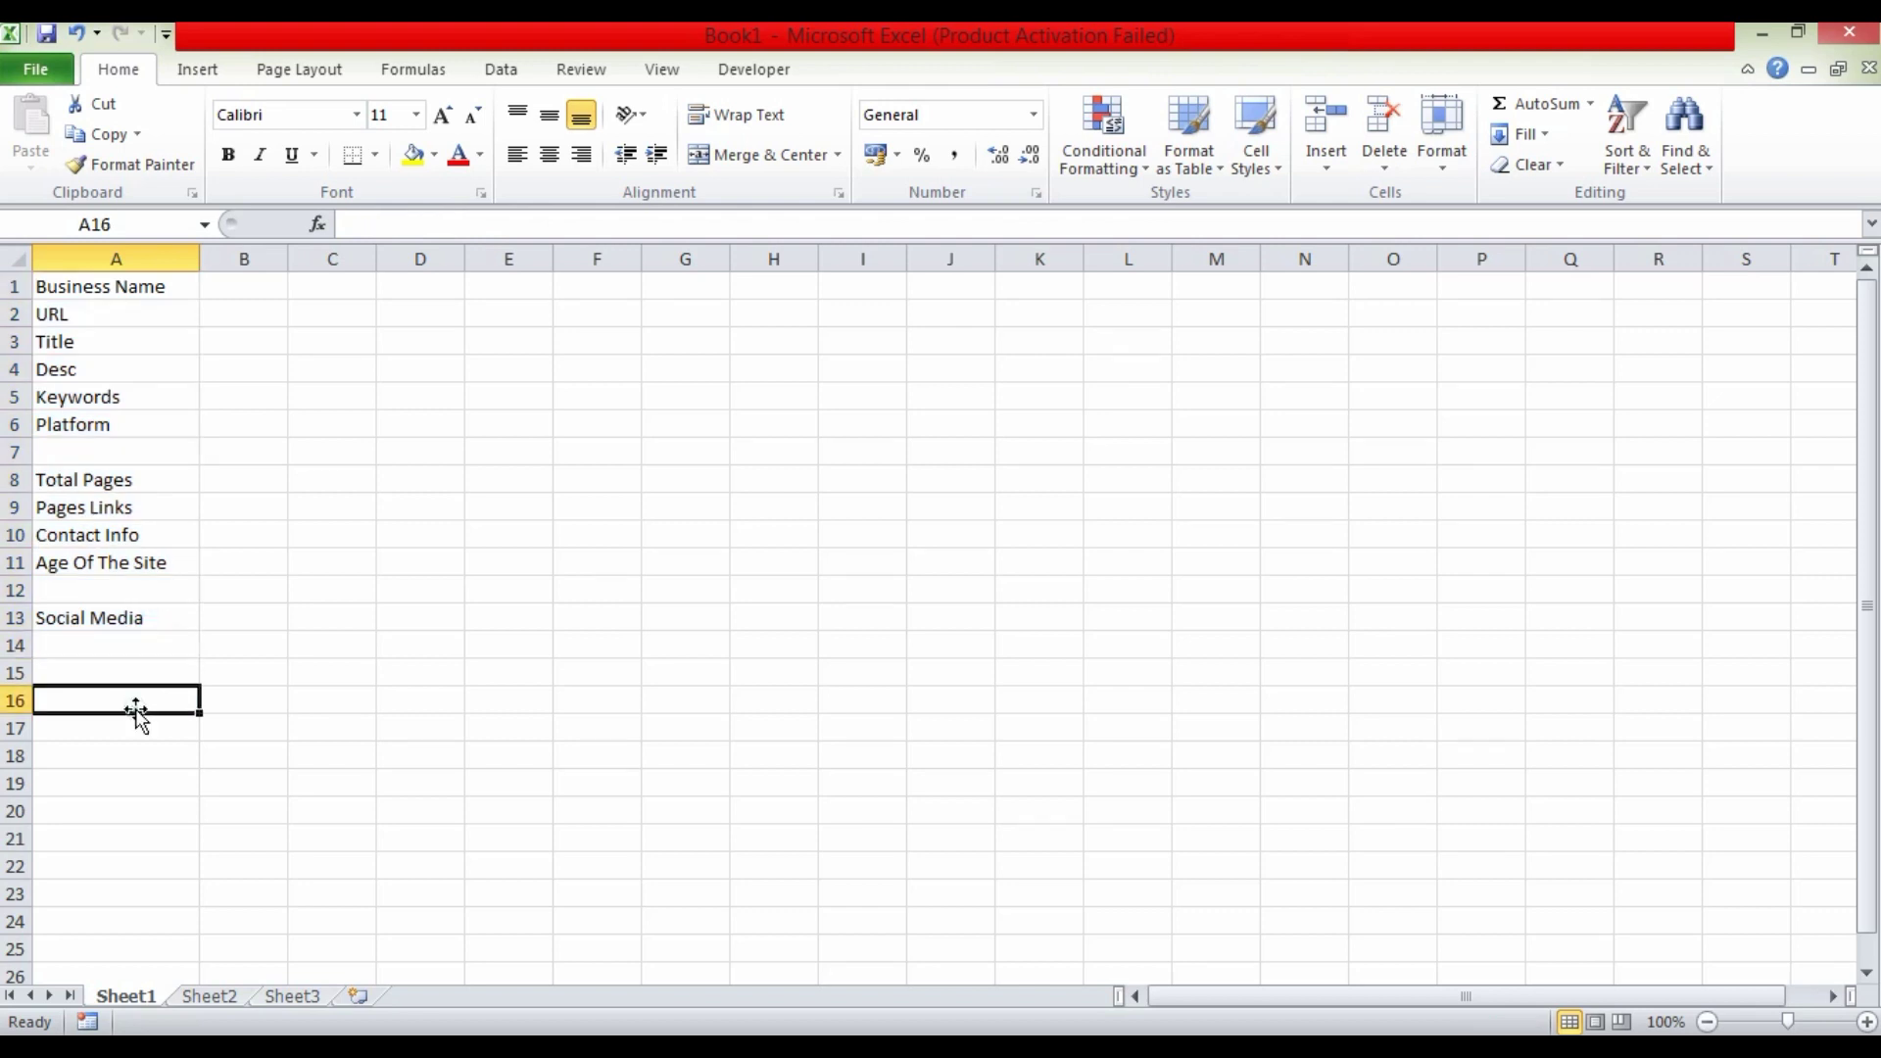